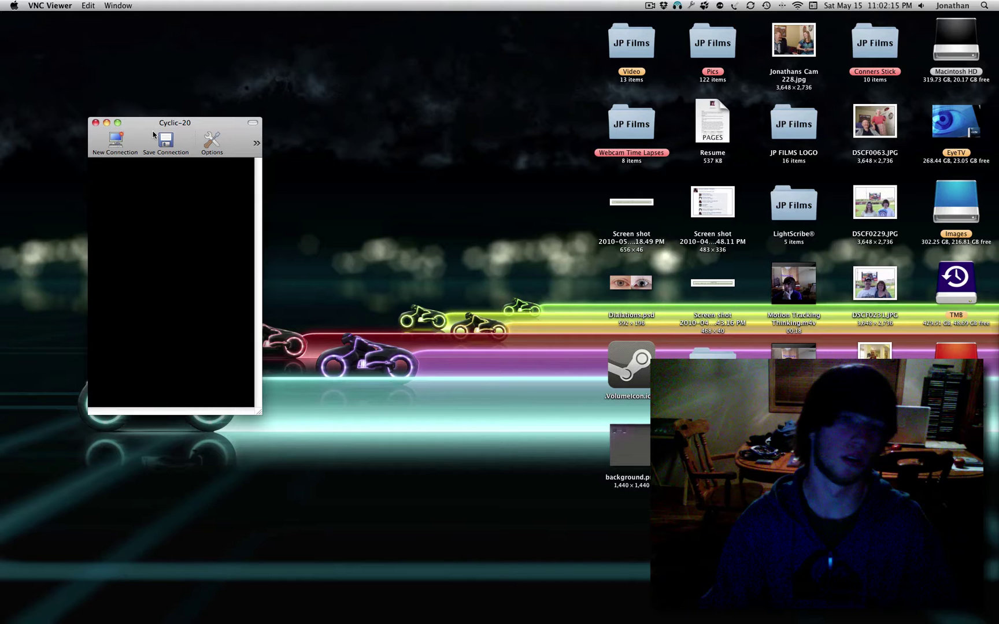
- Bring the mirrored iPod window into view and slide past the 'Ima Eat You' lock screen to the passcode keypad
left_click_drag(189, 128, 317, 135)
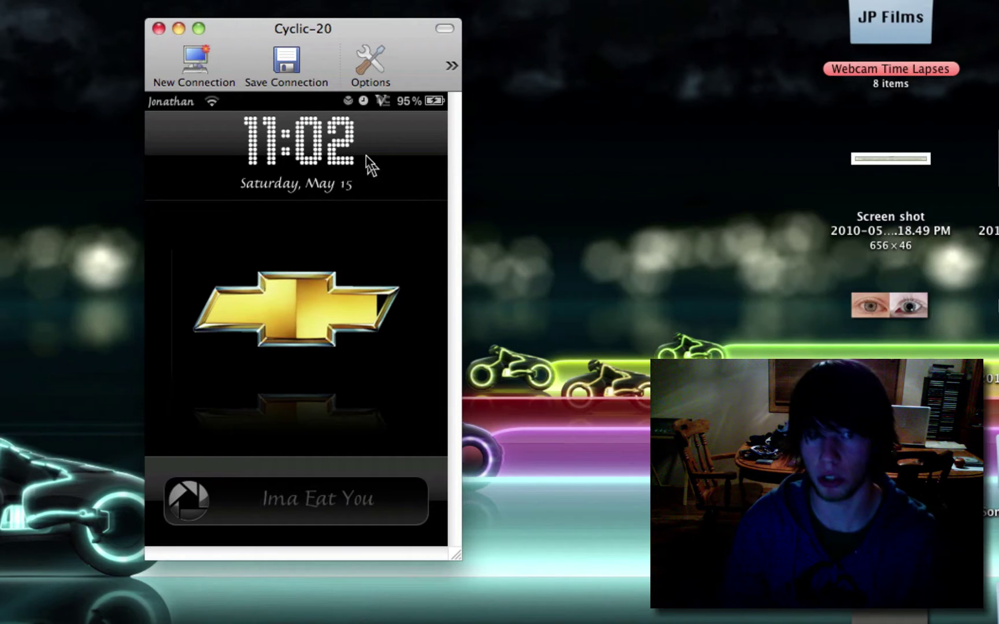
left_click_drag(304, 96, 393, 127)
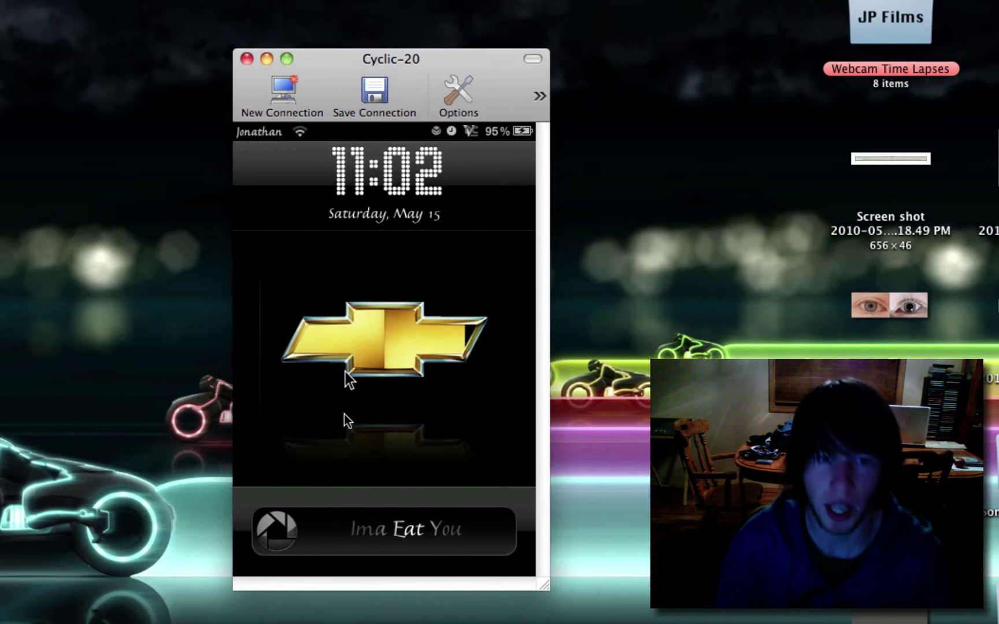
left_click_drag(350, 532, 239, 529)
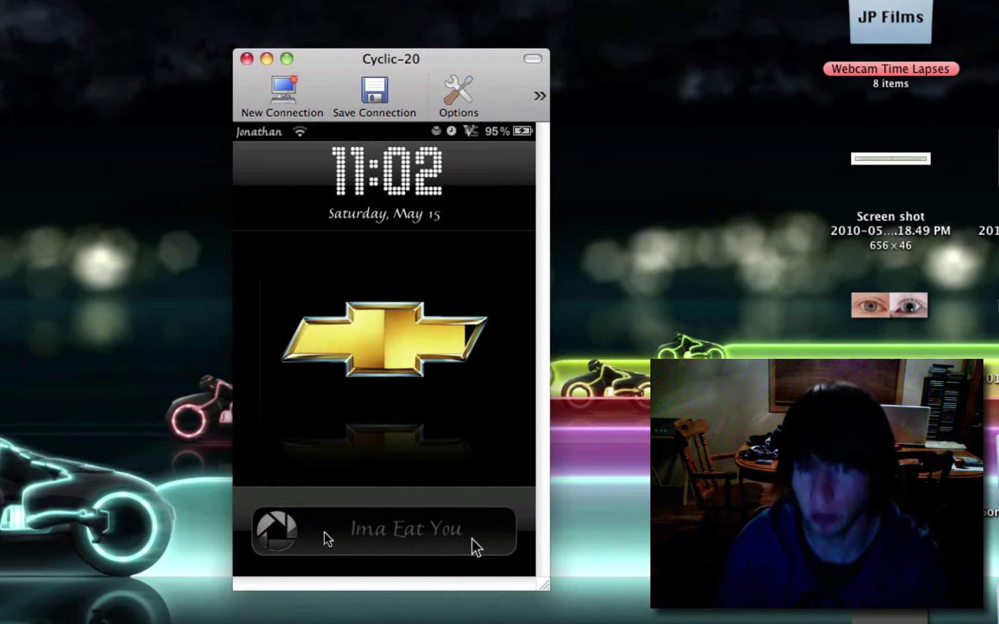
left_click_drag(282, 536, 475, 557)
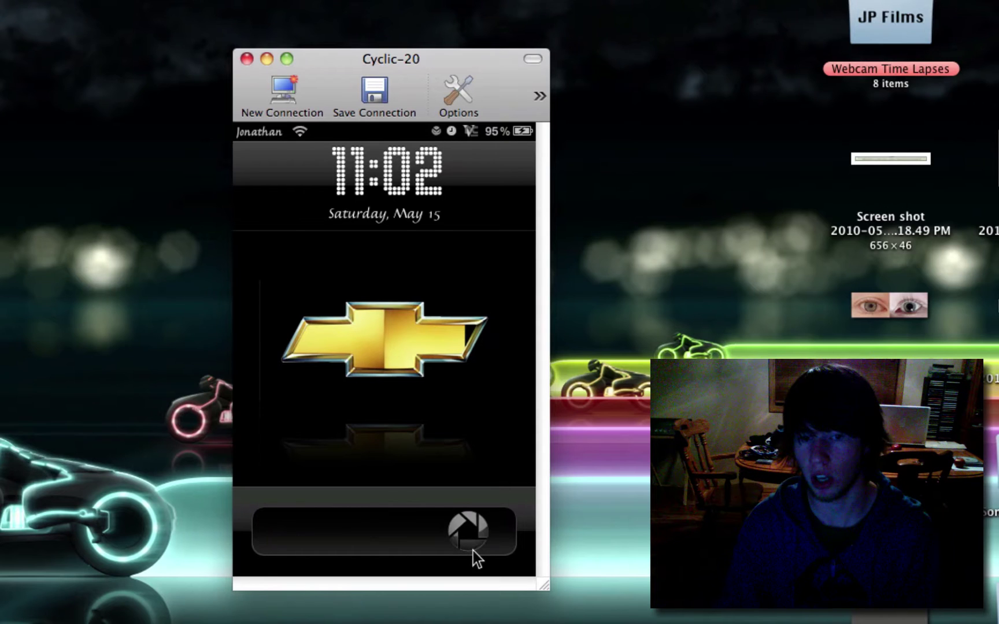
left_click_drag(290, 547, 596, 531)
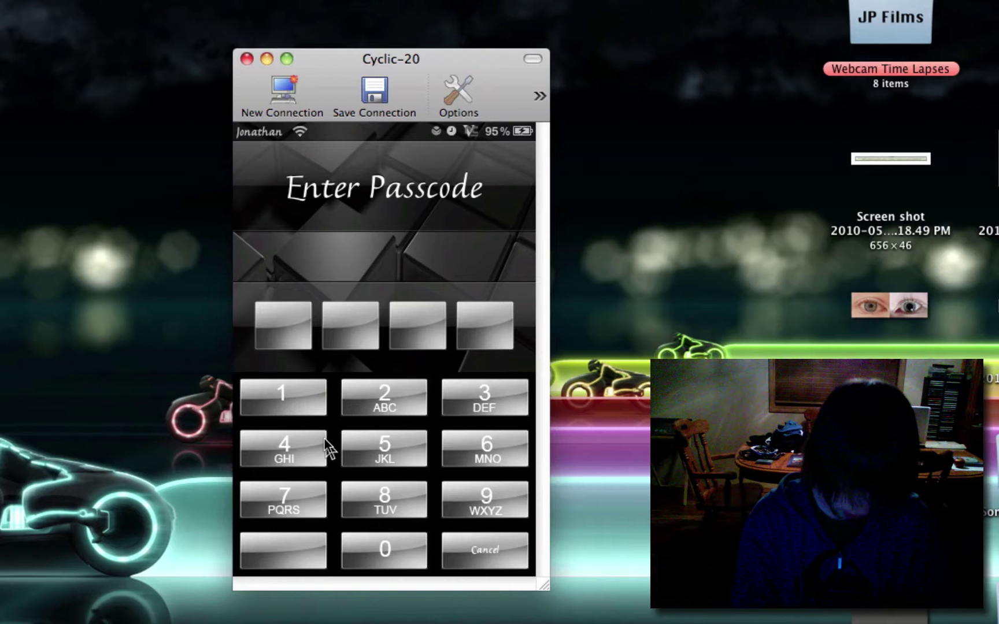
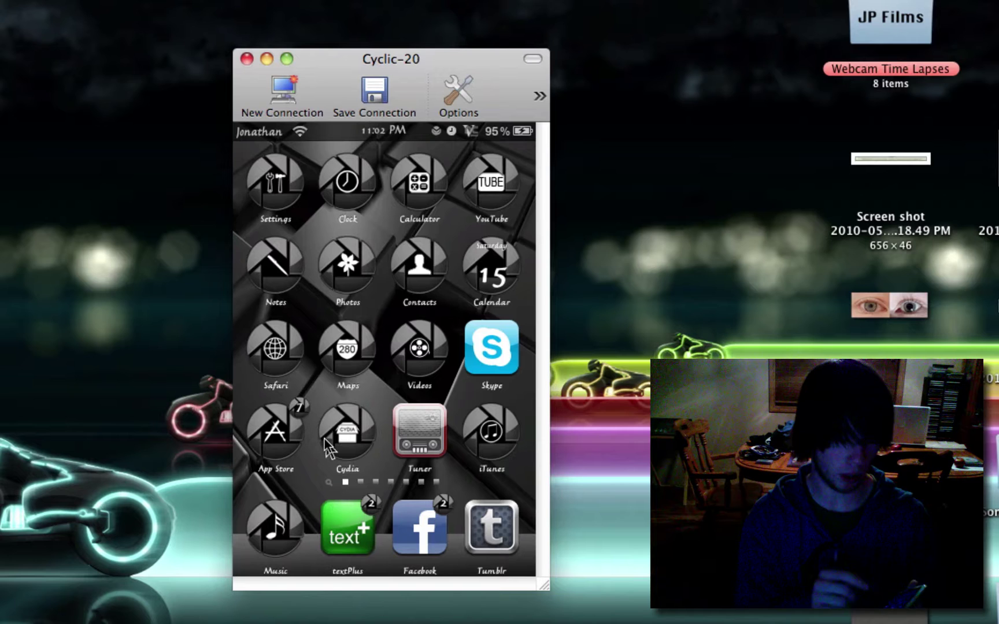
- Enter the iPod's passcode and launch Cydia from the home screen
left_click(327, 448)
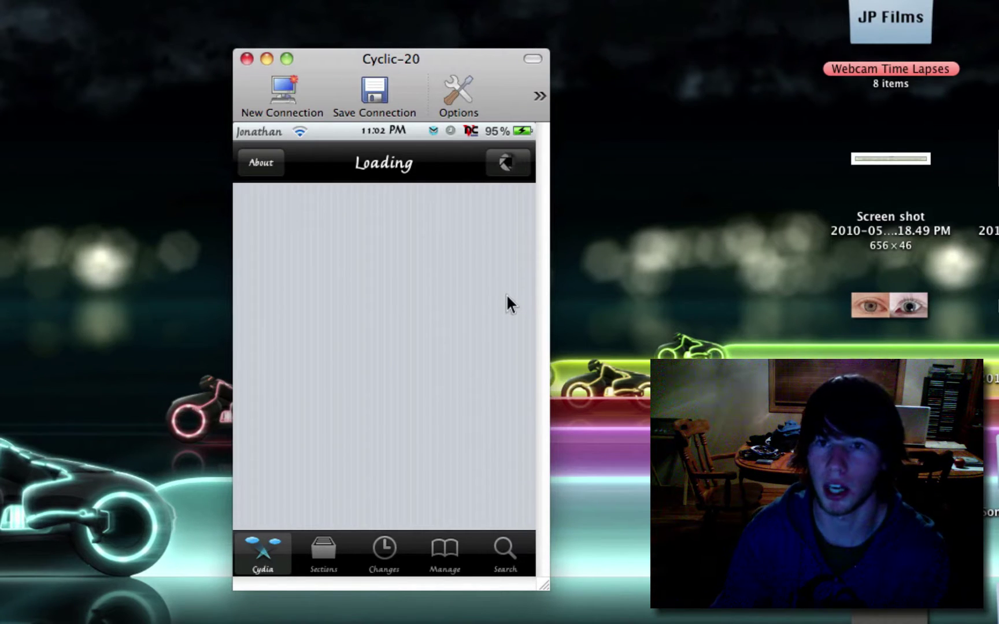
- Search Cydia for 'winterboard' and open the WinterBoard package page (version 0.9.3187-1)
left_click_drag(428, 71, 926, 88)
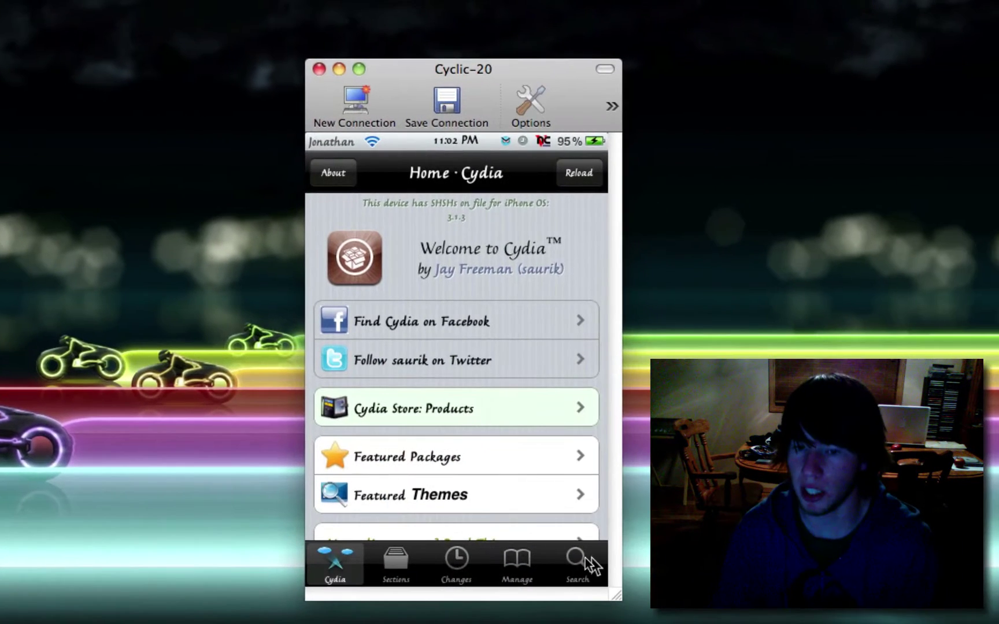
left_click(585, 558)
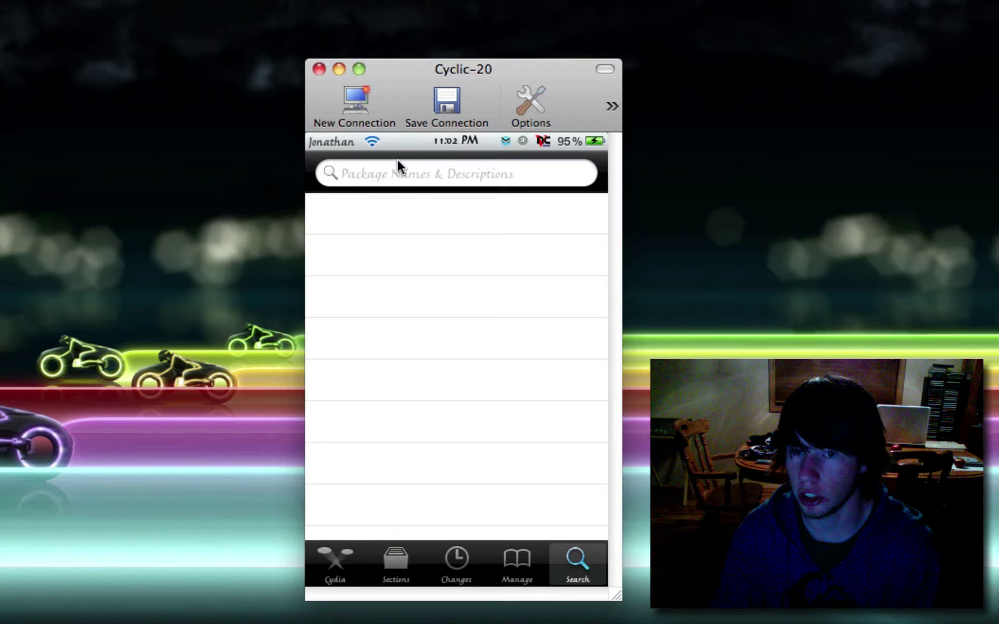
left_click(395, 173)
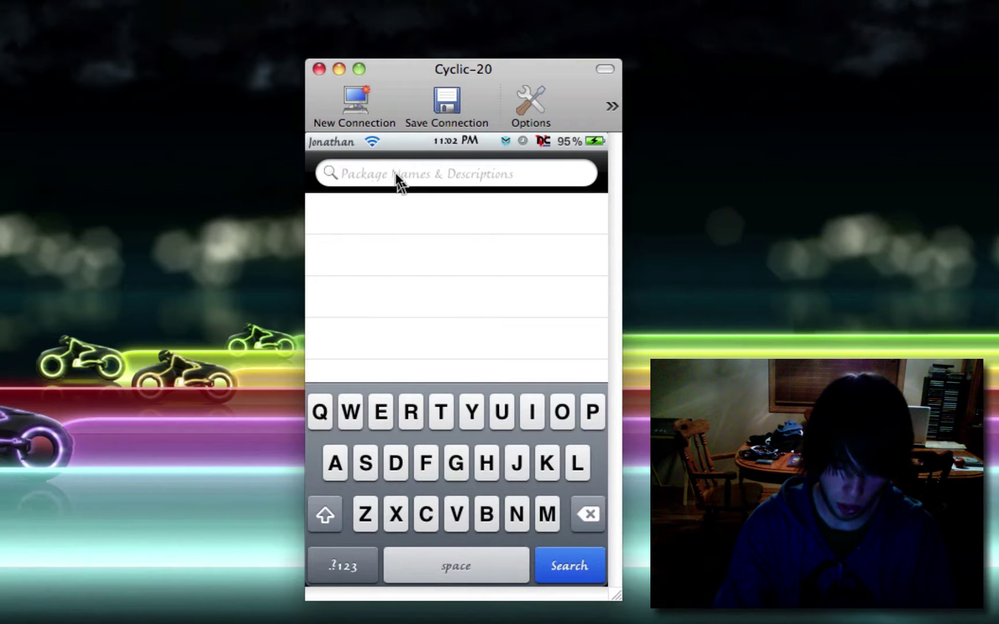
type("winter")
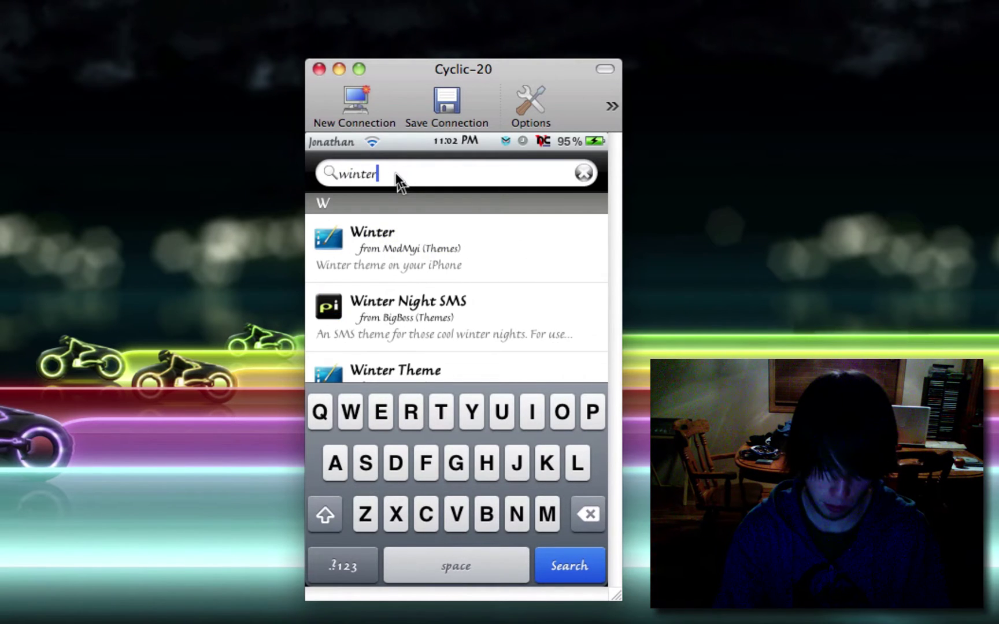
type("bo")
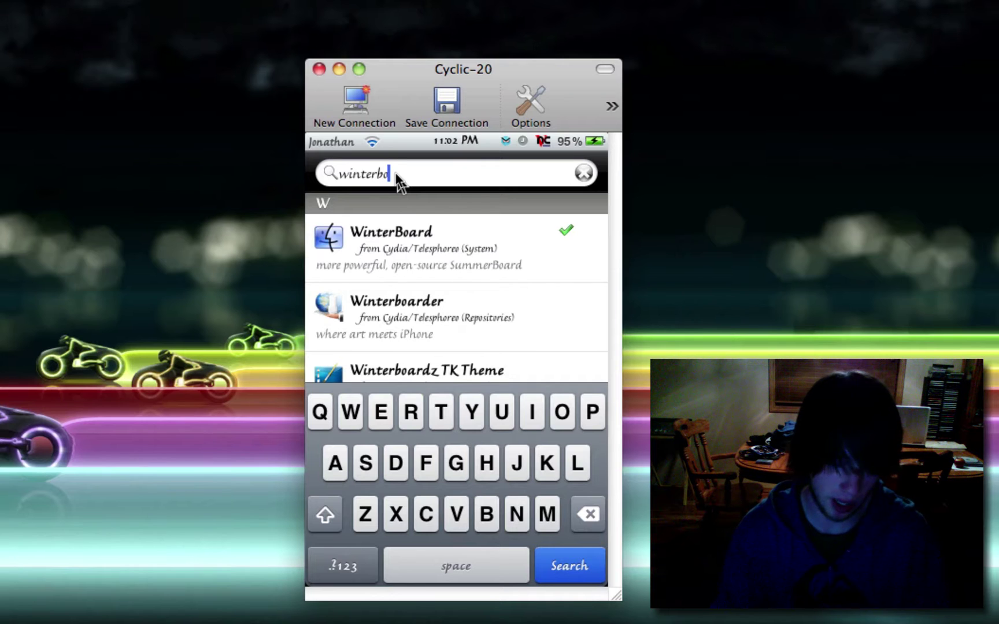
type("ard")
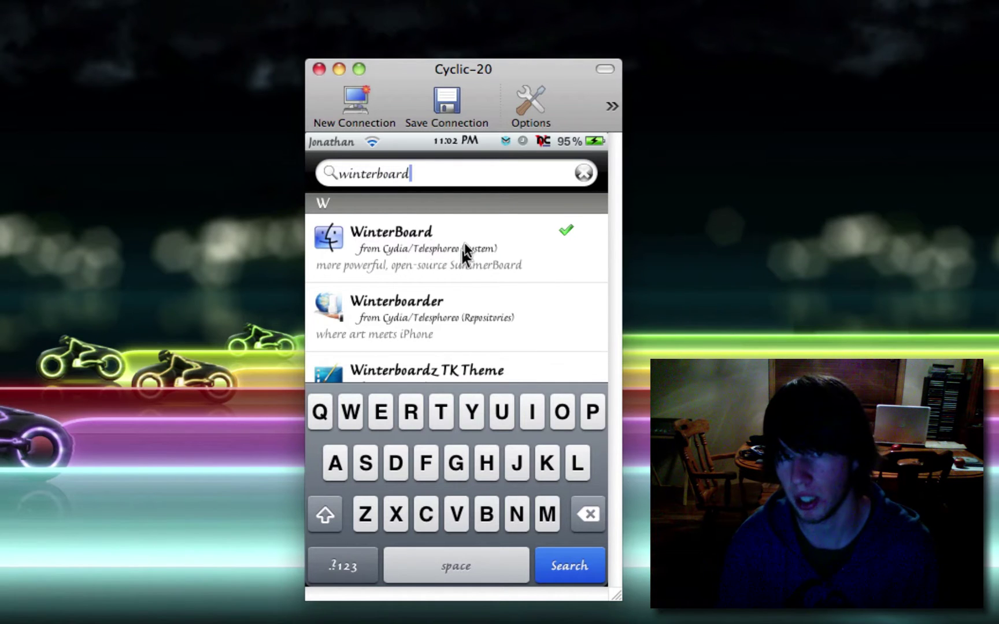
left_click(466, 244)
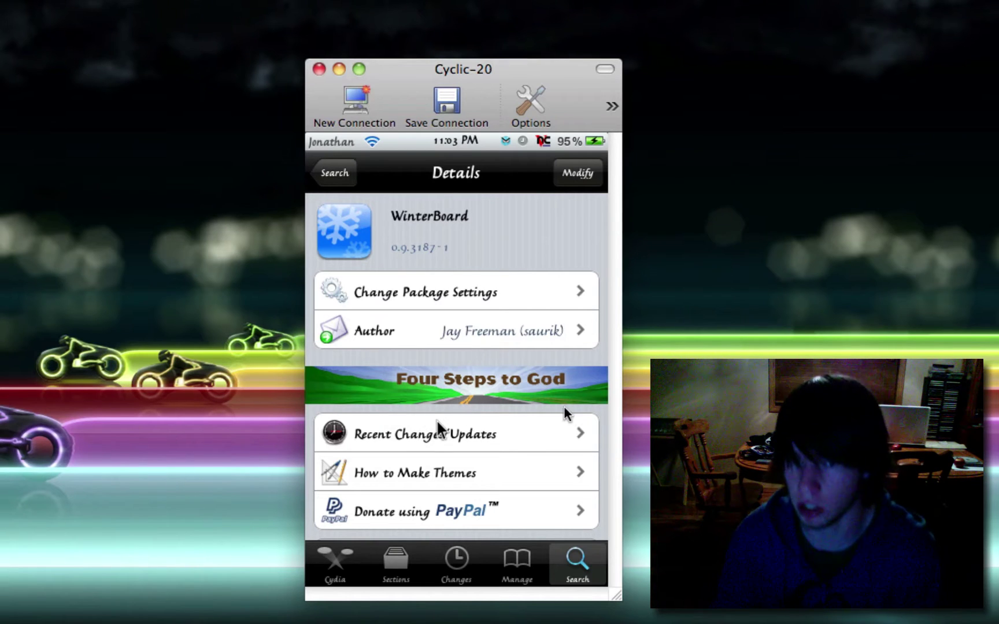
- Replace the search with 'slide to unl' and open the Slide to Unlock Killer package (1.0-1)
left_click(348, 174)
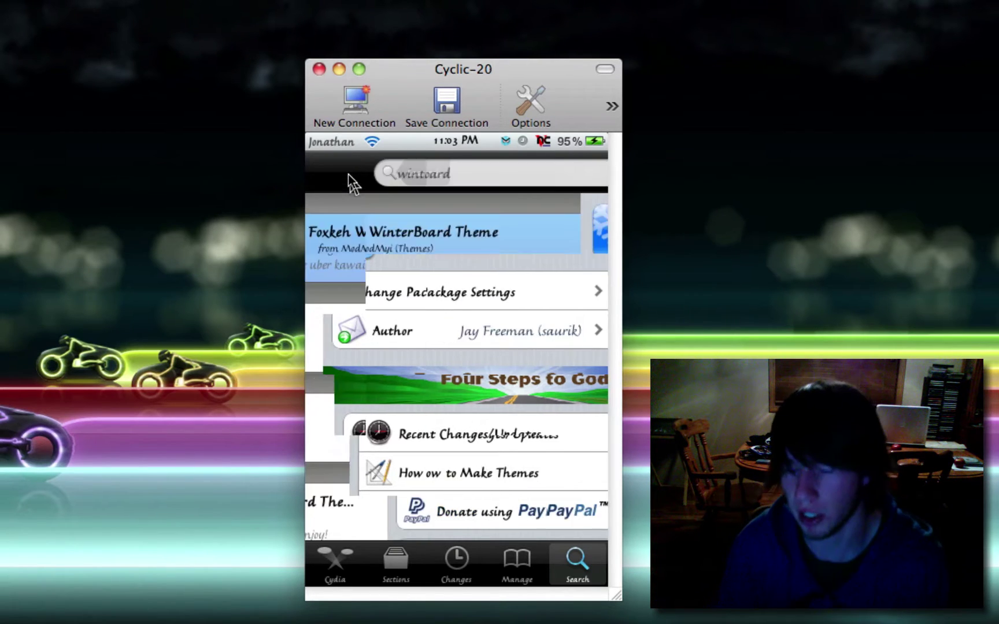
left_click(584, 174)
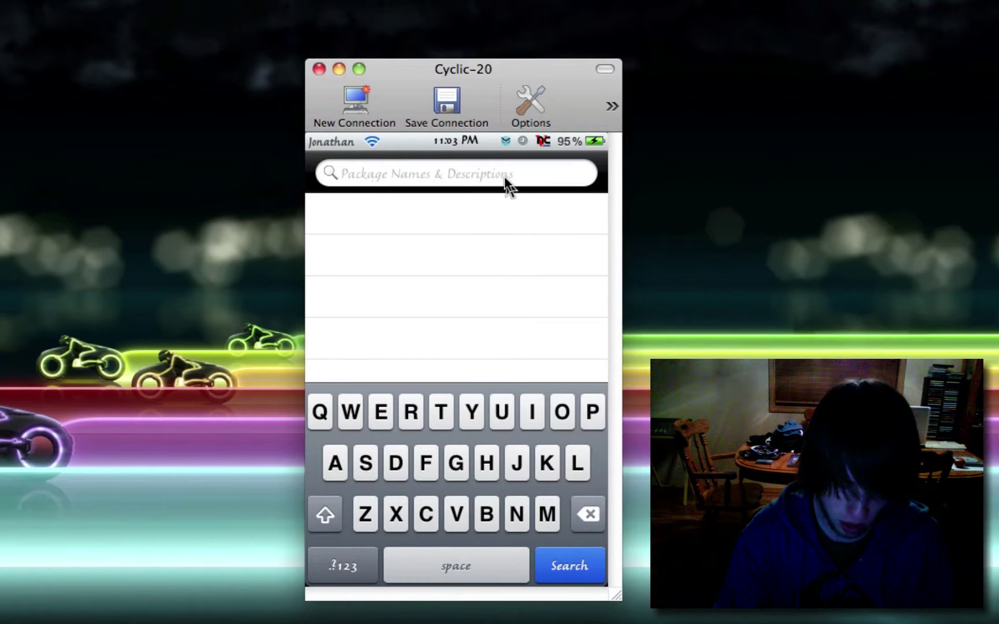
type("slideto un")
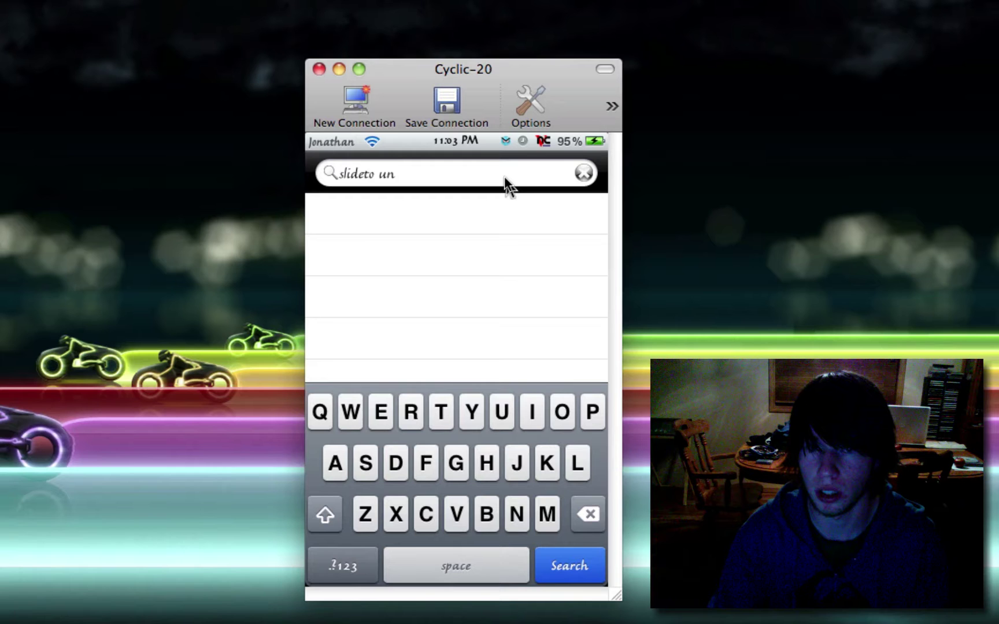
key("BackSpace")
key("BackSpace")
key("BackSpace")
key("BackSpace")
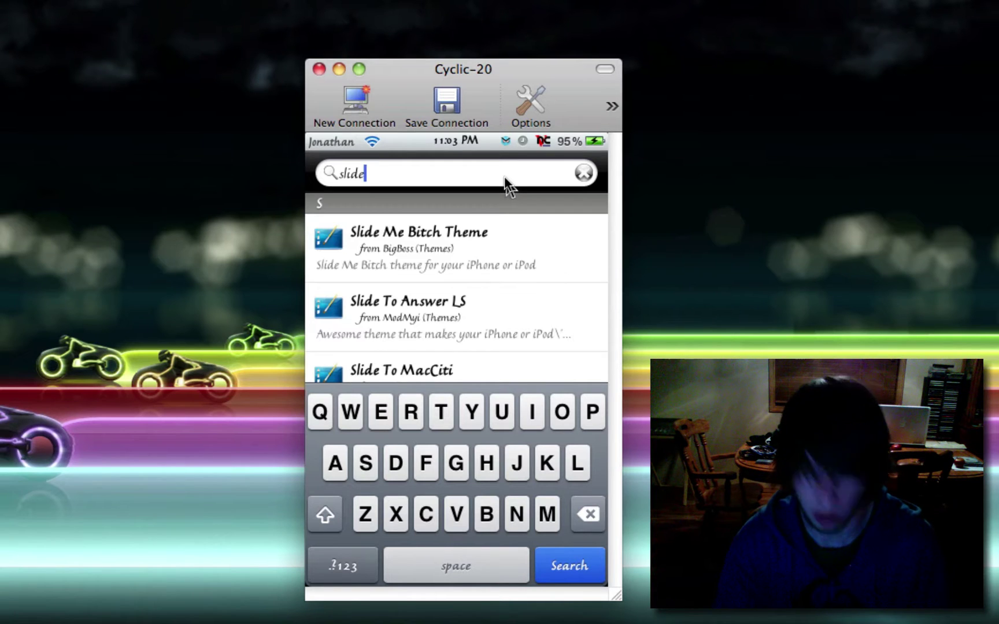
type("to u")
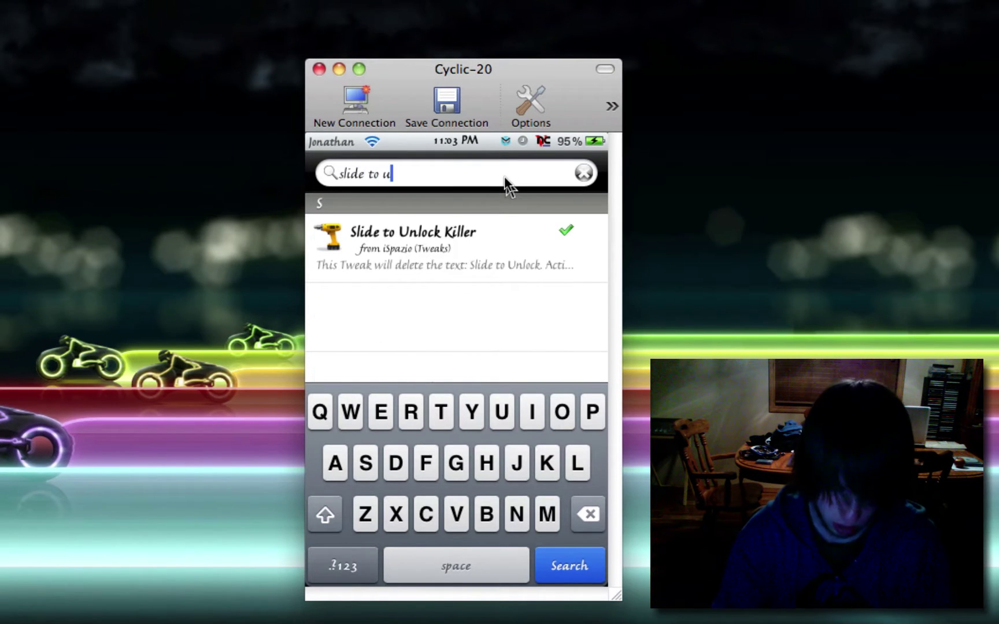
type("nl")
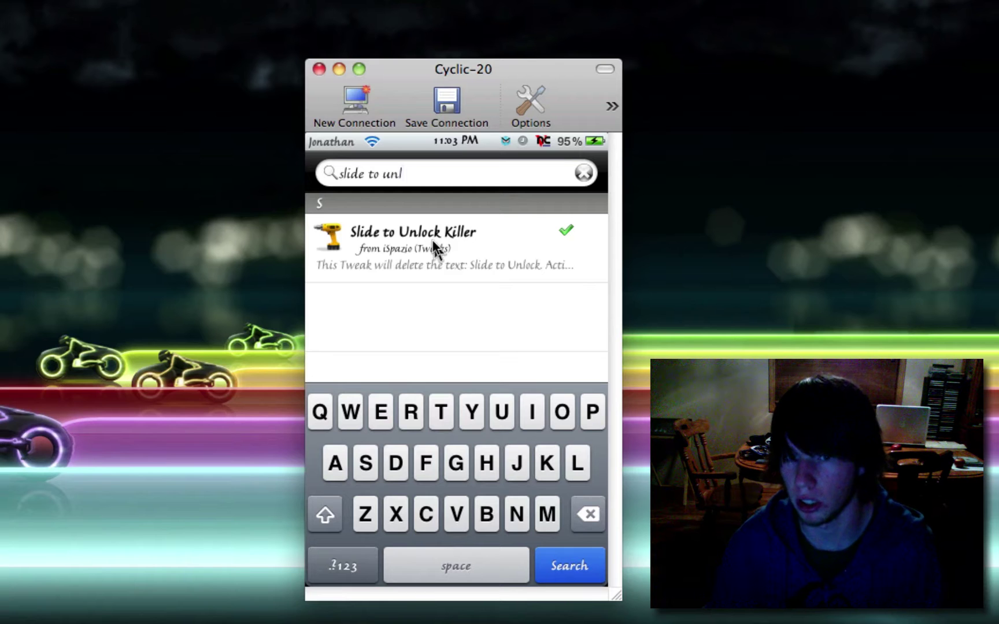
left_click(433, 241)
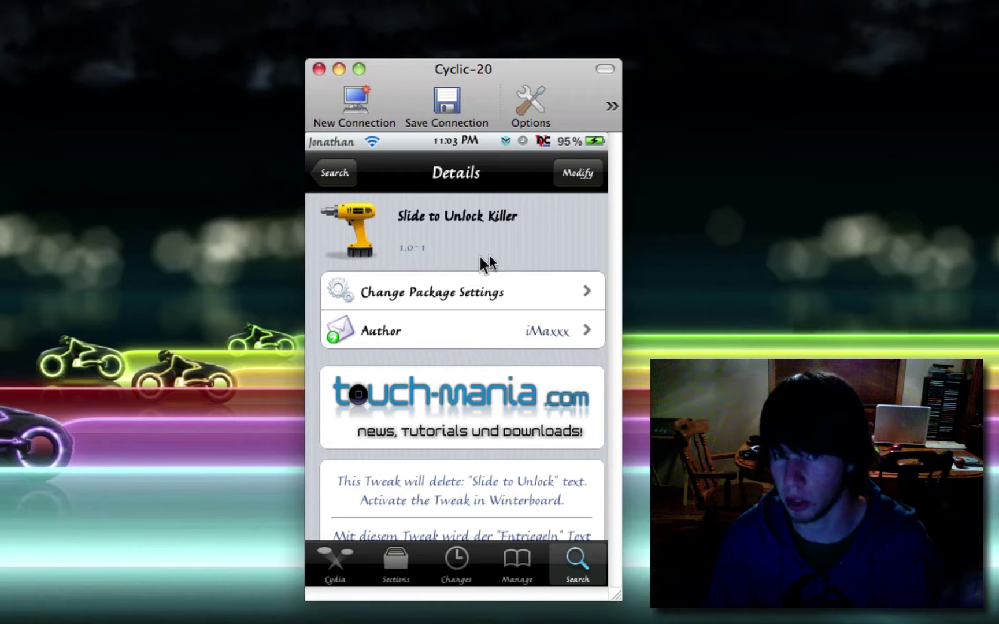
- Confirm EntriegelKiller is ticked in WinterBoard's Select Themes, then return to the home screen
right_click(478, 255)
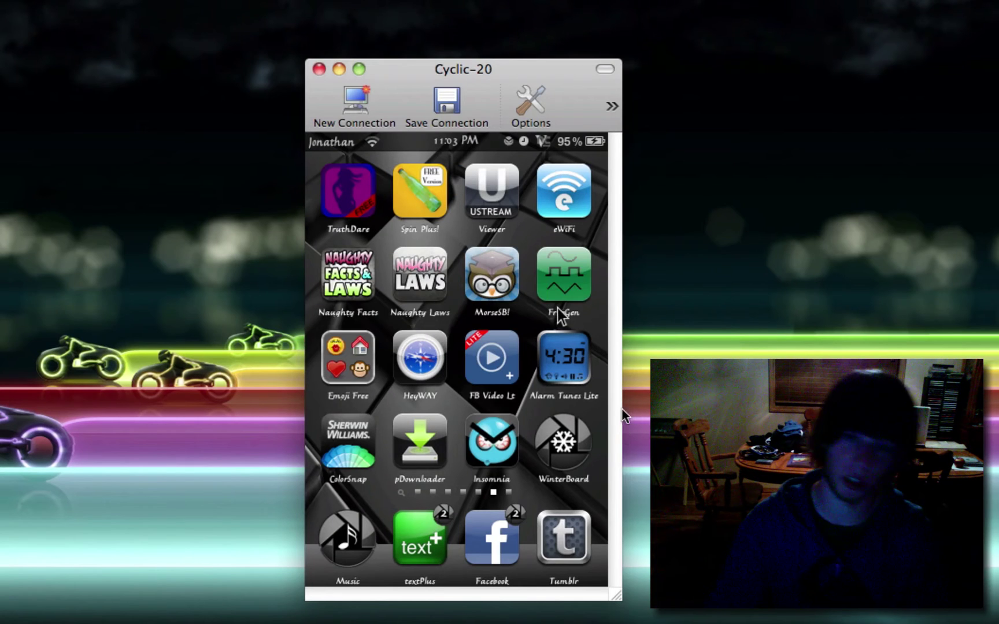
left_click(572, 445)
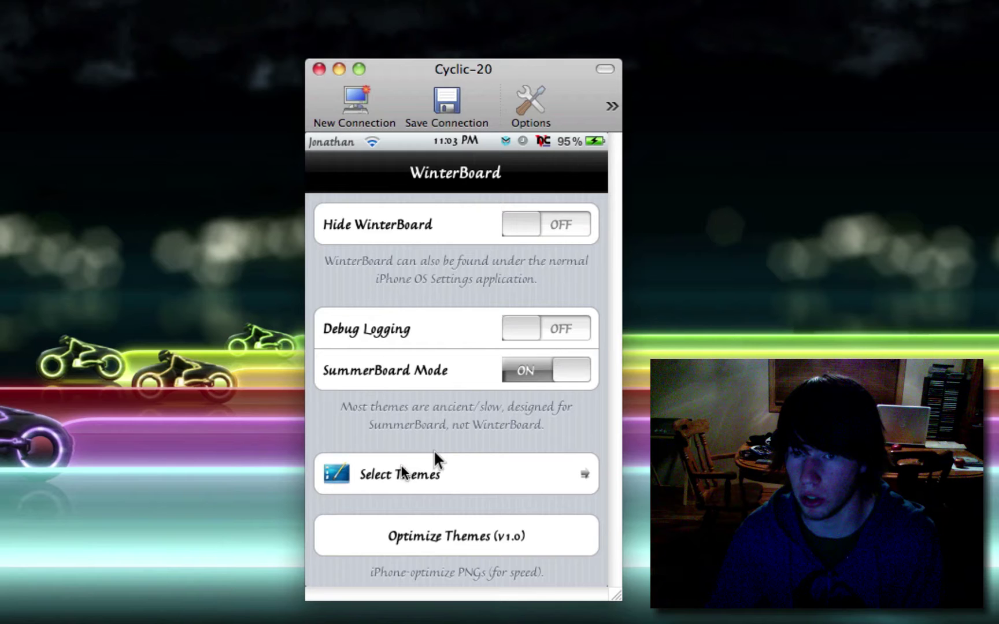
left_click(415, 476)
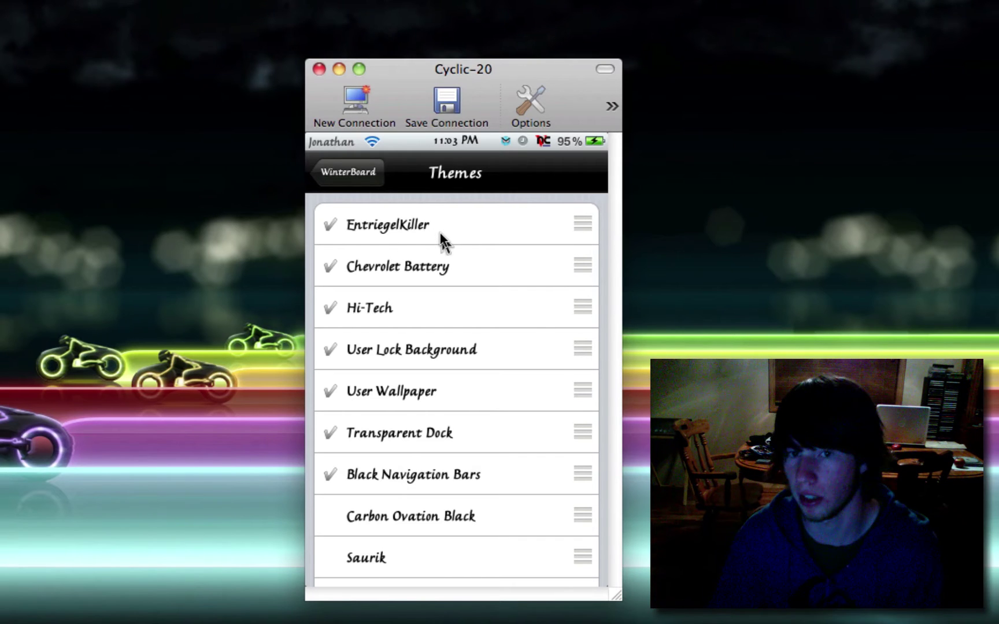
left_click(367, 174)
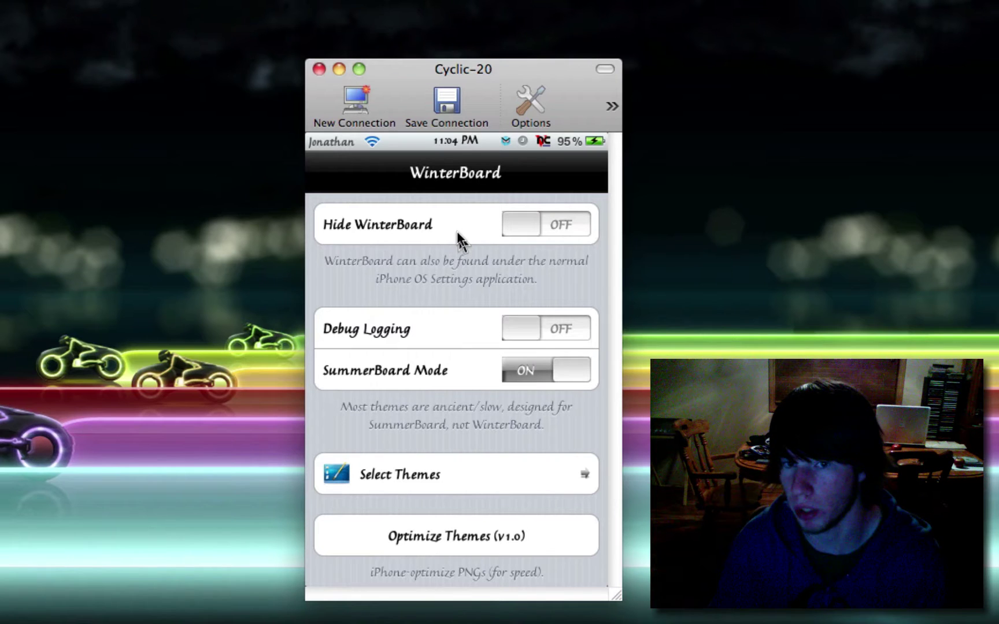
right_click(456, 229)
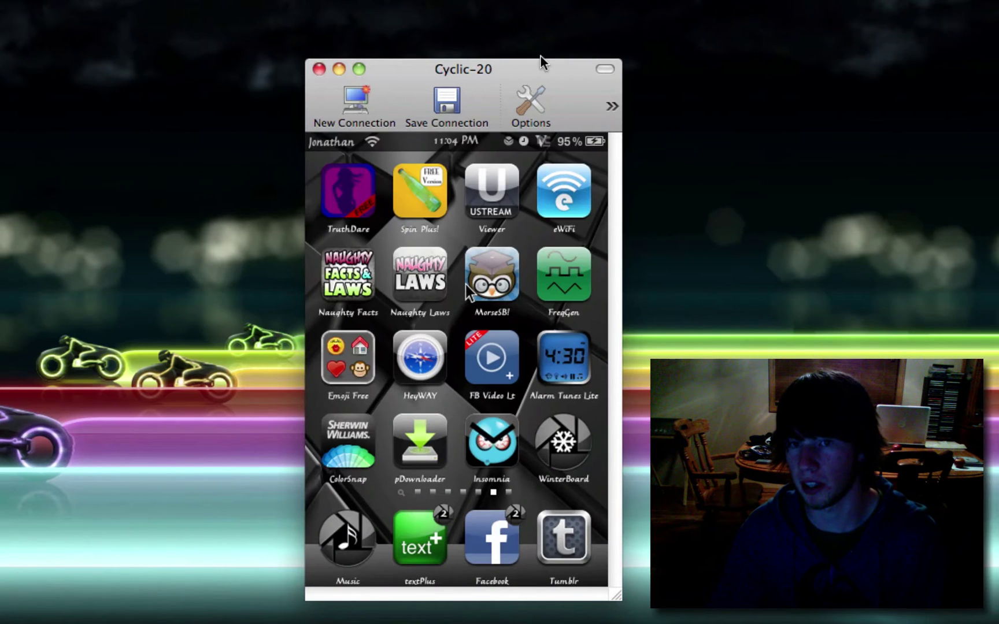
- Move the iPod window aside, launch Cyberduck and start a new FTP connection
left_click_drag(535, 71, 1, 39)
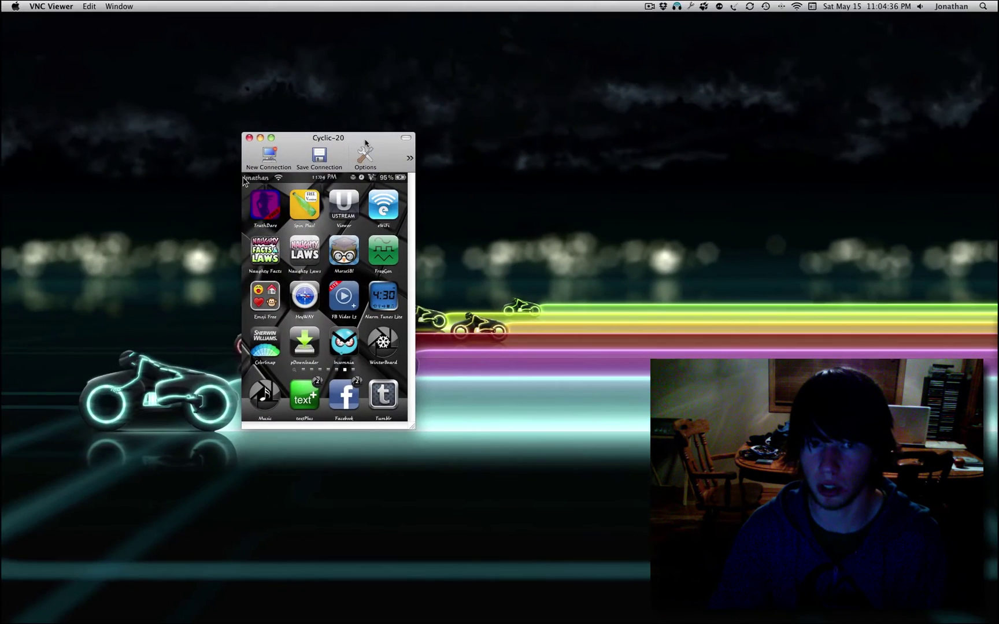
left_click_drag(348, 137, 234, 146)
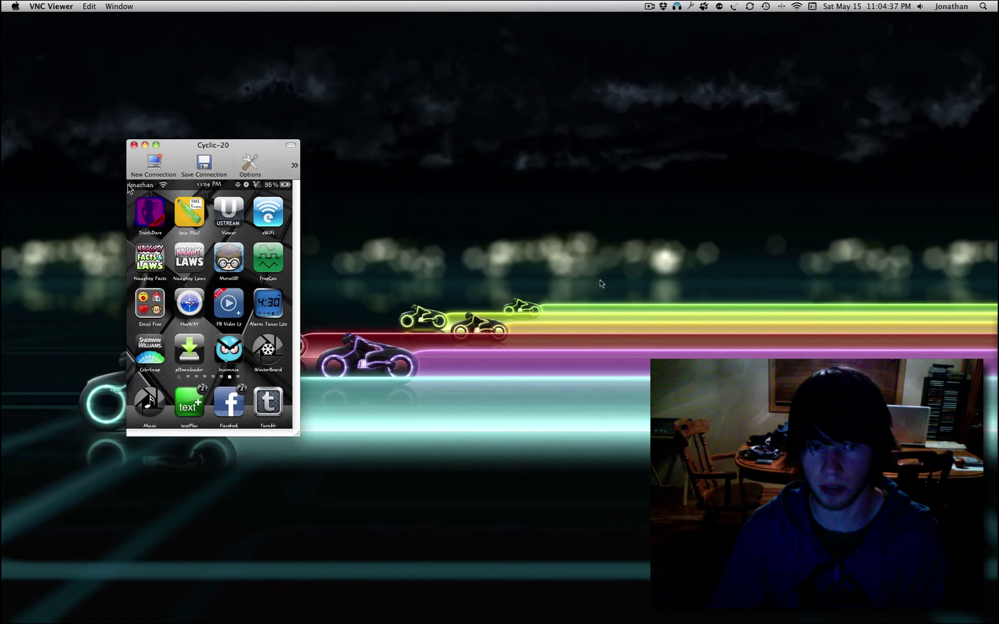
mouse_move(625, 622)
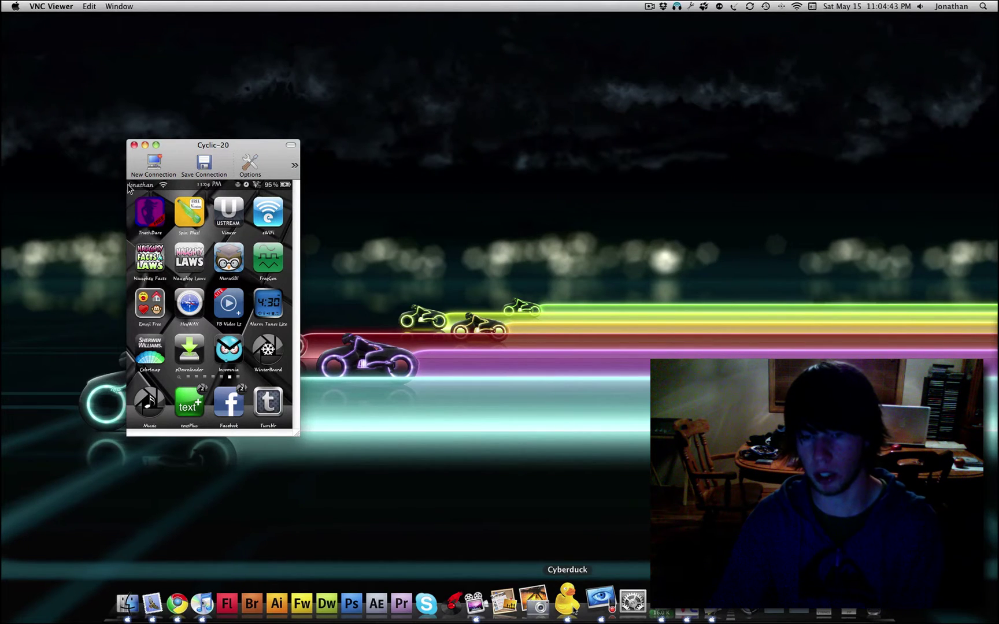
left_click(572, 607)
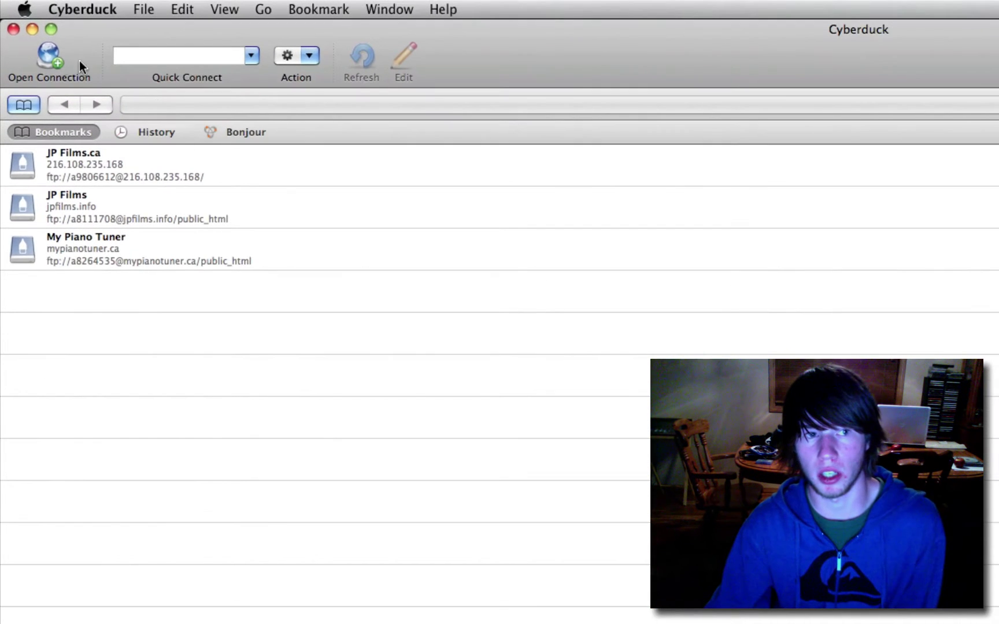
left_click(75, 60)
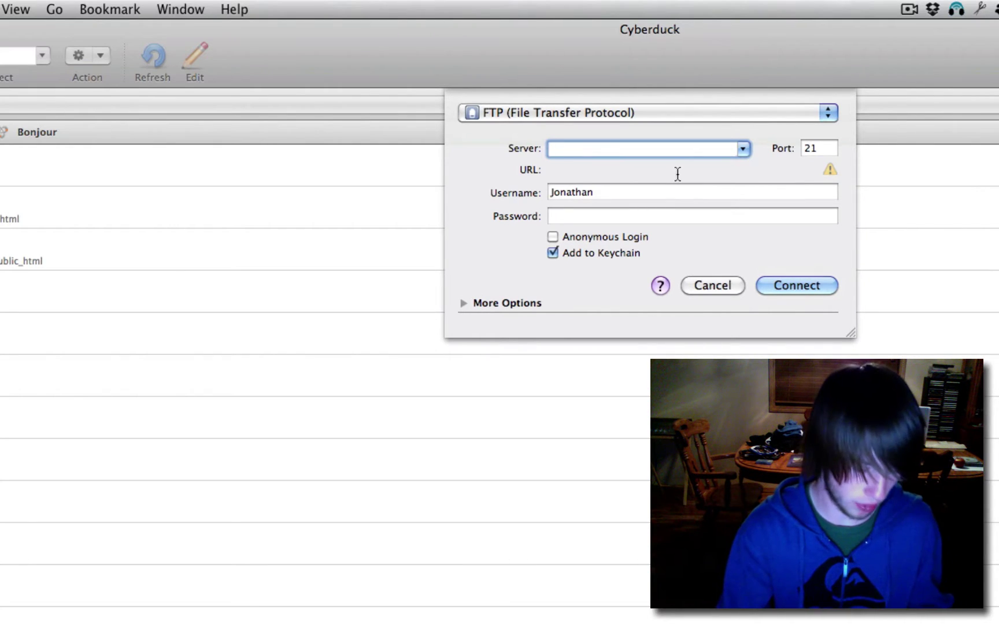
- Check the iPod's Wi-Fi IP address in the SBSettings panel
left_click(462, 531)
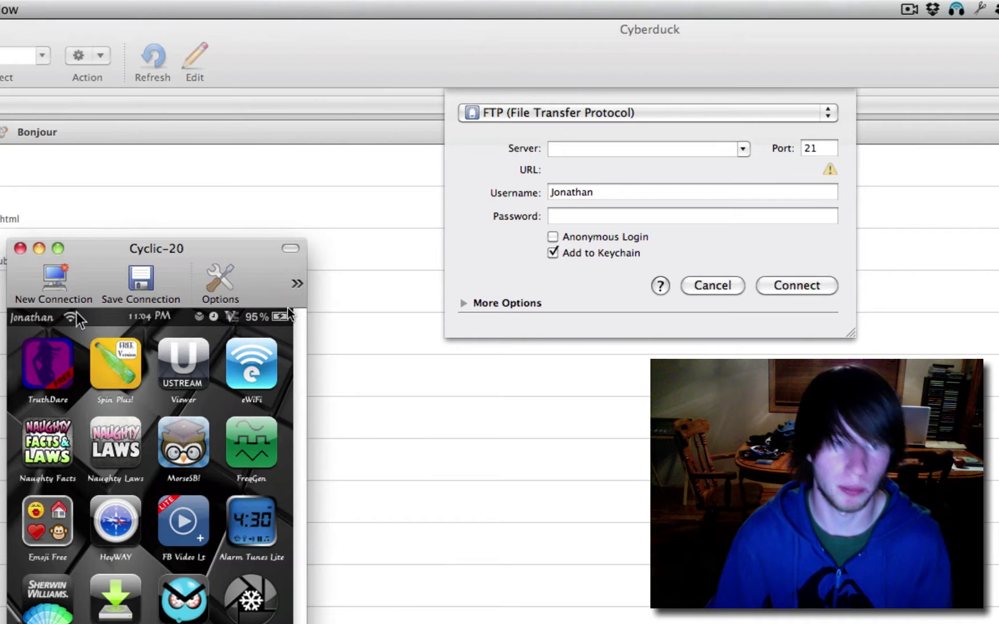
left_click_drag(76, 317, 145, 317)
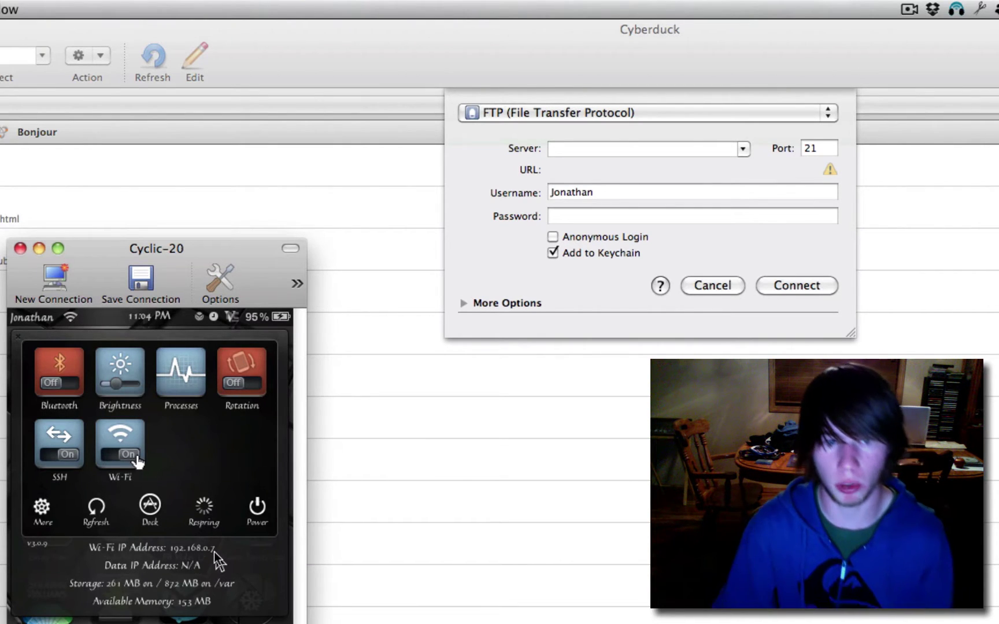
left_click(174, 324)
- Fill the connection form with server 192.168.0.7, username root and the device password
left_click(660, 93)
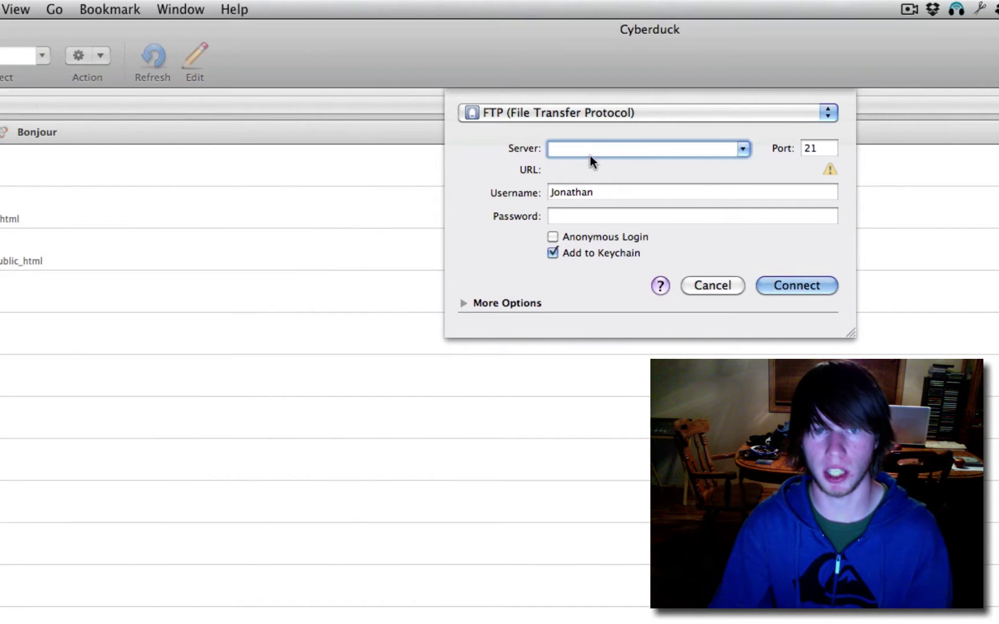
type("192")
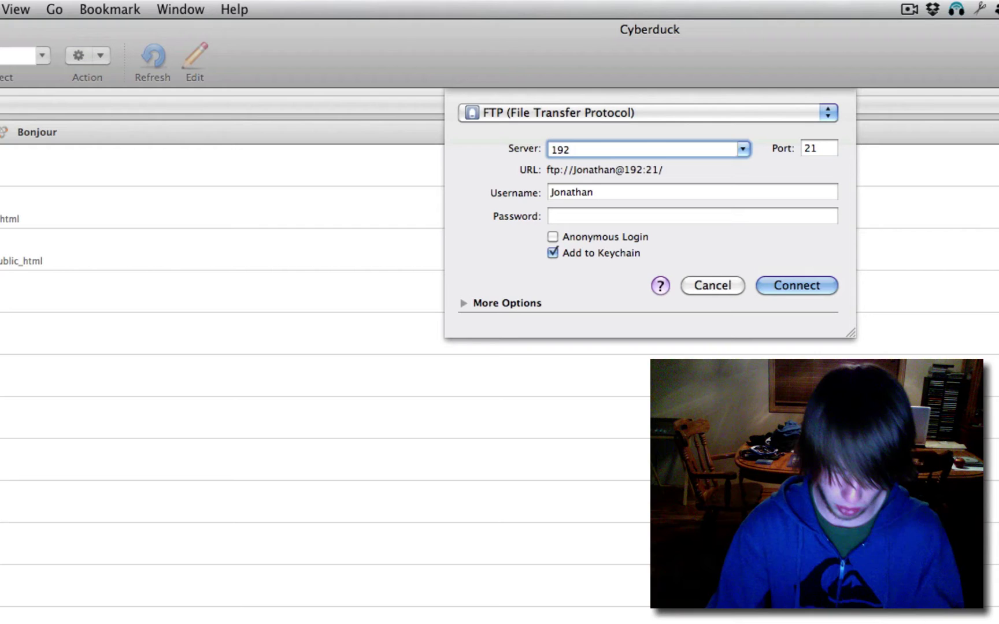
type(".168.0.7")
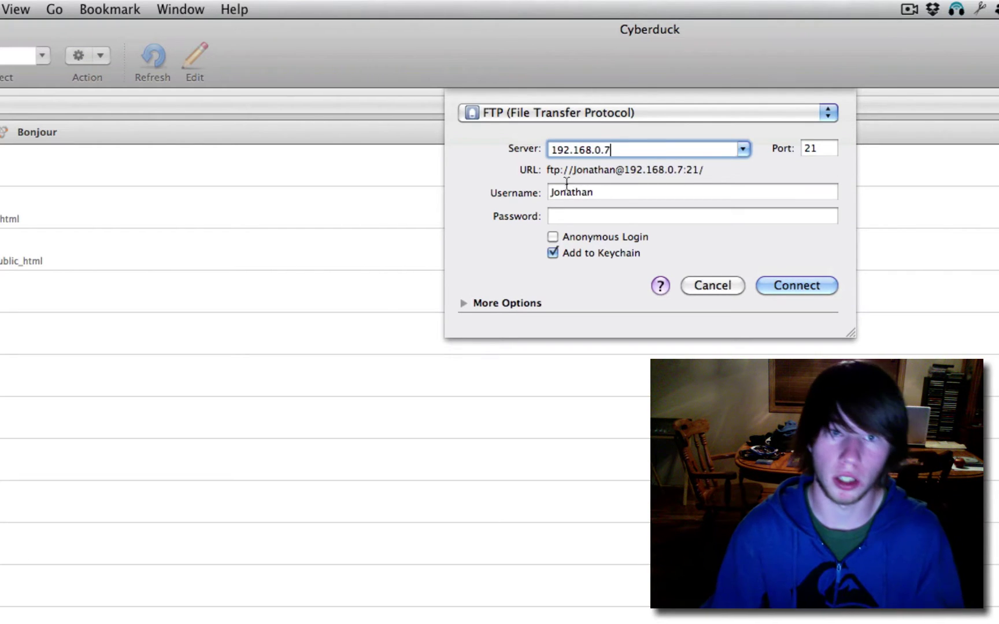
key("Tab")
type("root")
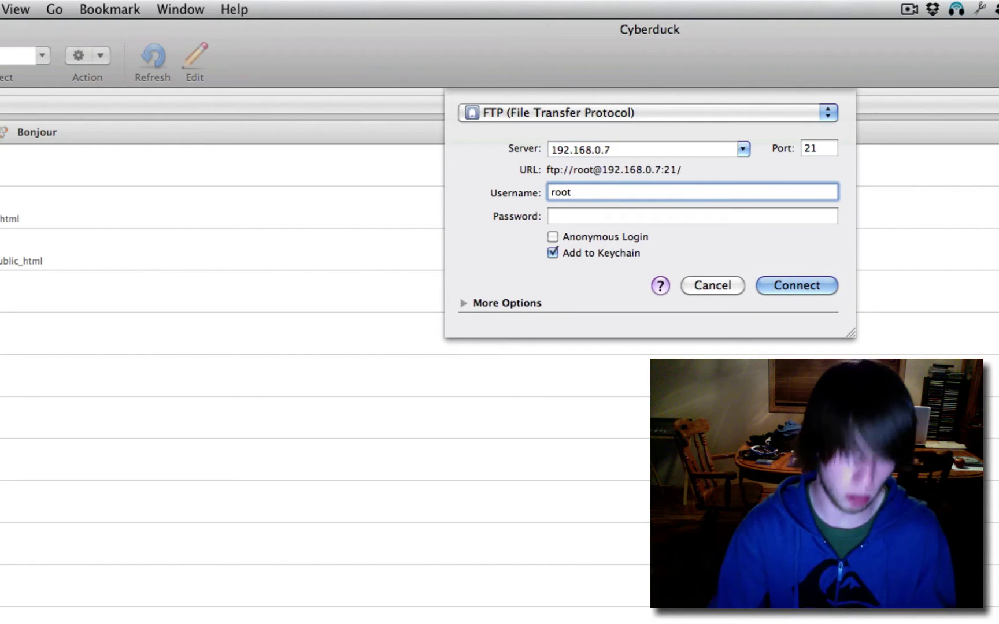
key("Tab")
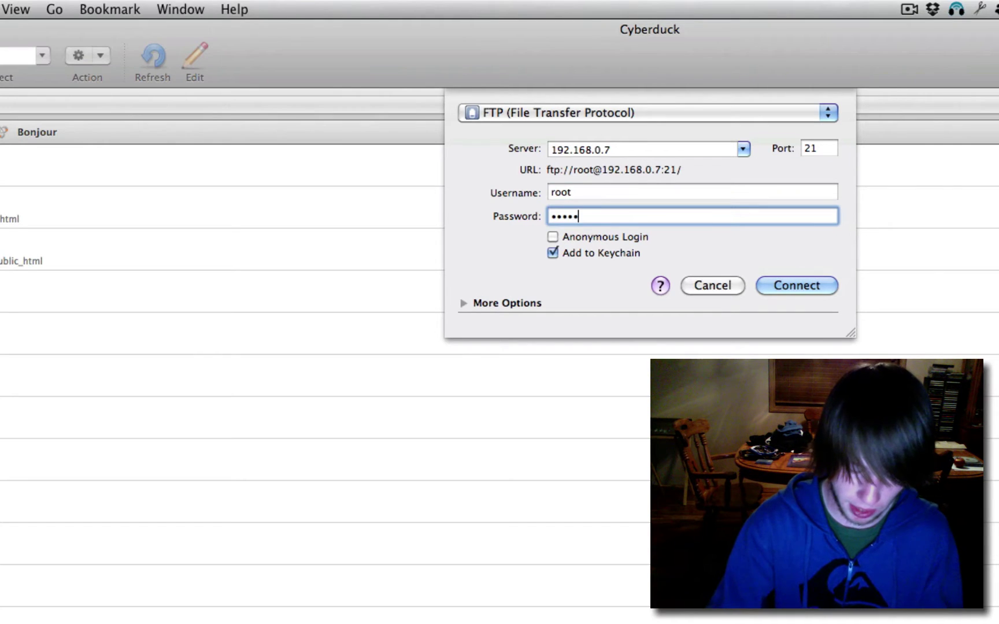
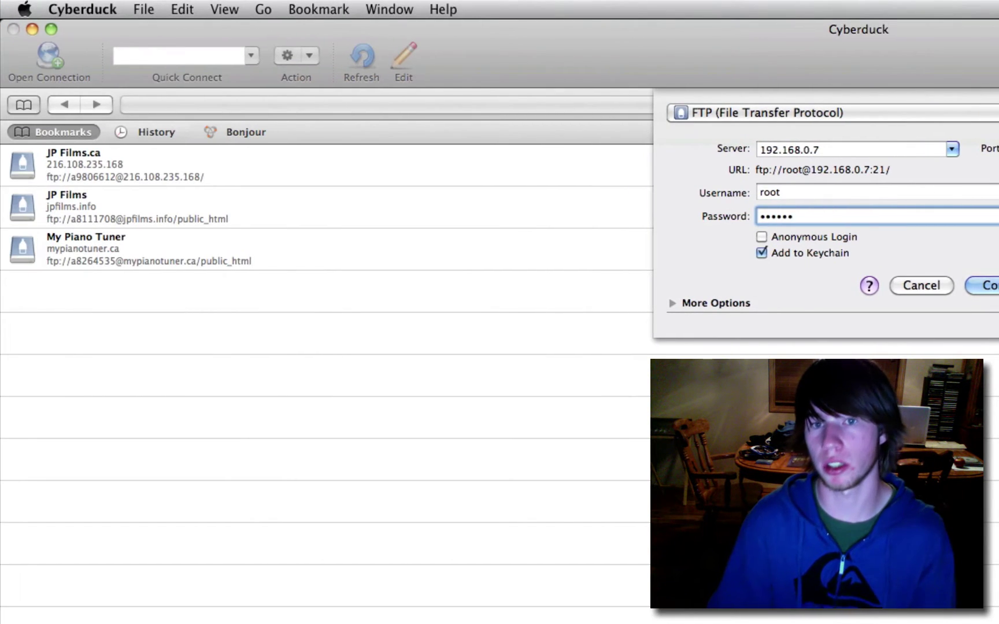
- Connect to 192.168.0.7 as root over SFTP
key("Return")
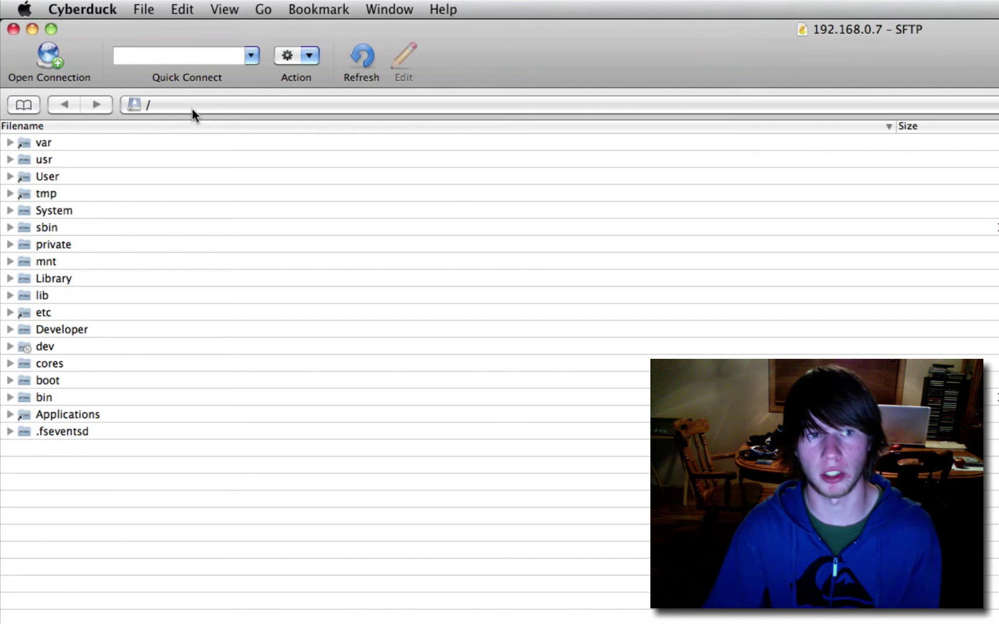
left_click(192, 109)
left_click(192, 107)
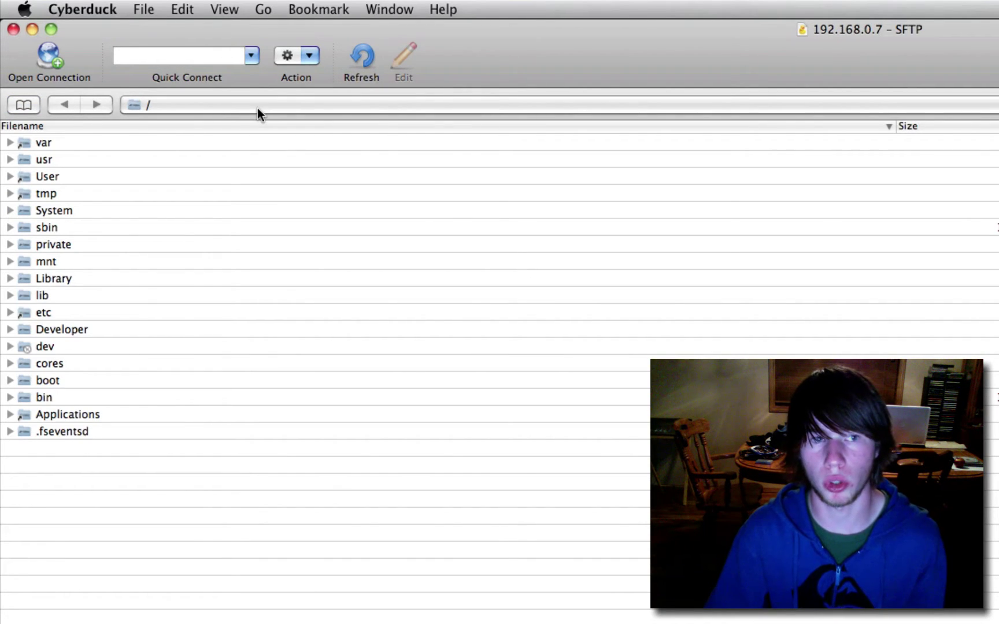
left_click(165, 107)
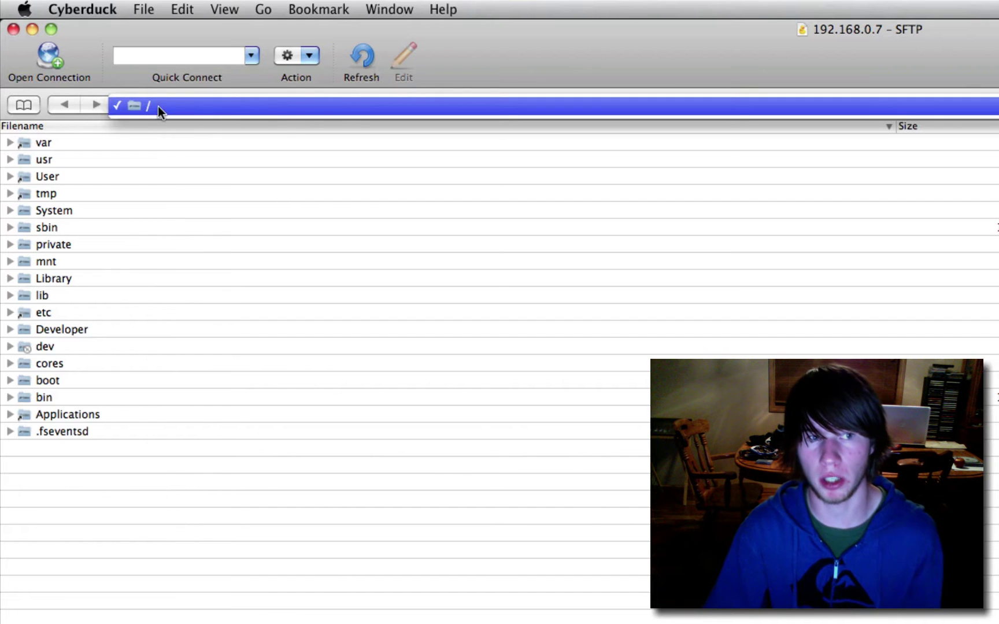
left_click(172, 106)
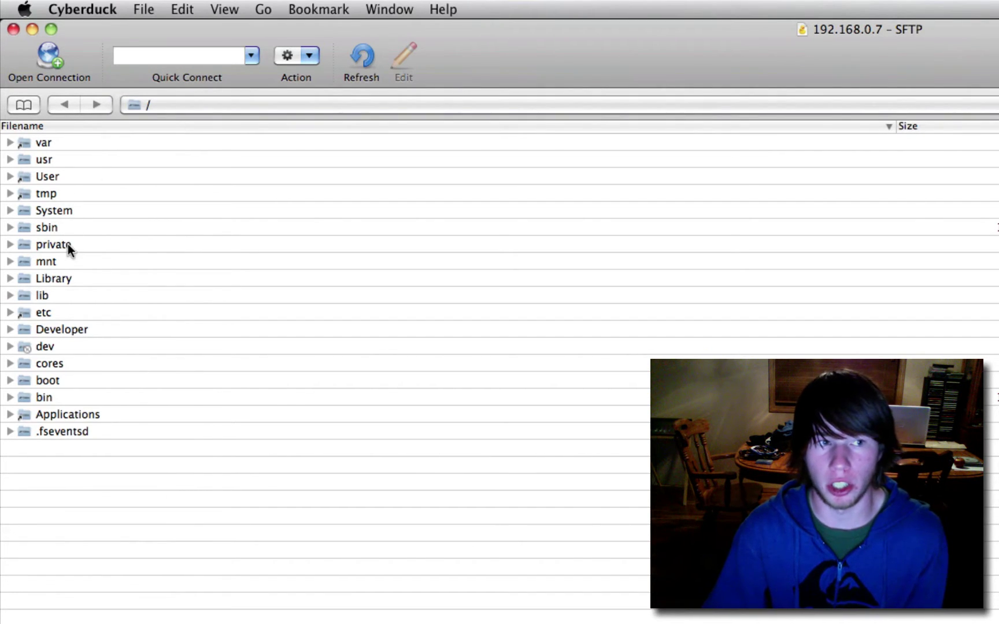
- Browse into Library > Themes > EntriegelKiller.theme on the device
left_click(62, 278)
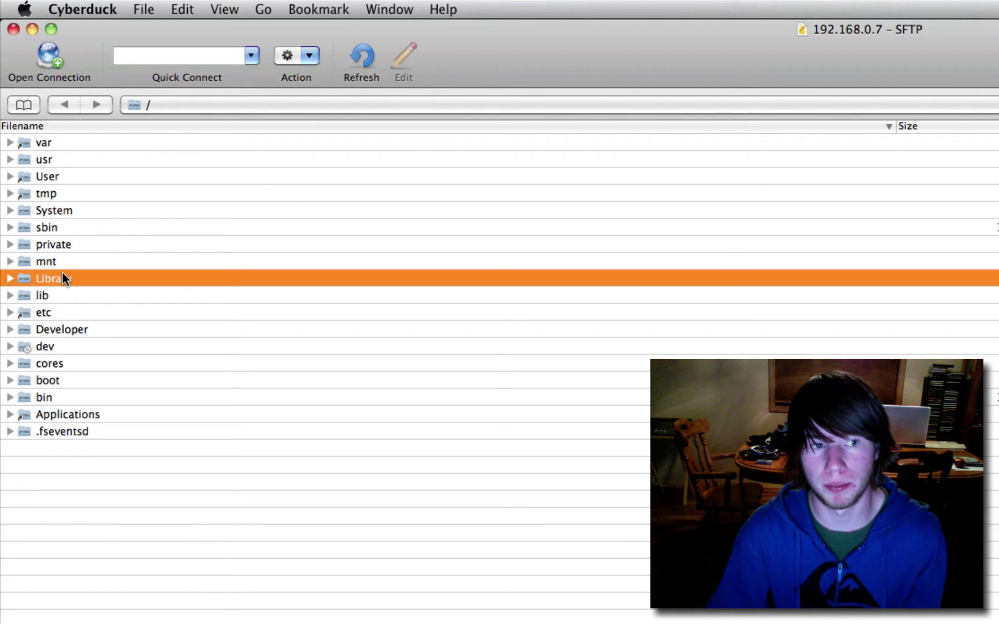
double_click(64, 272)
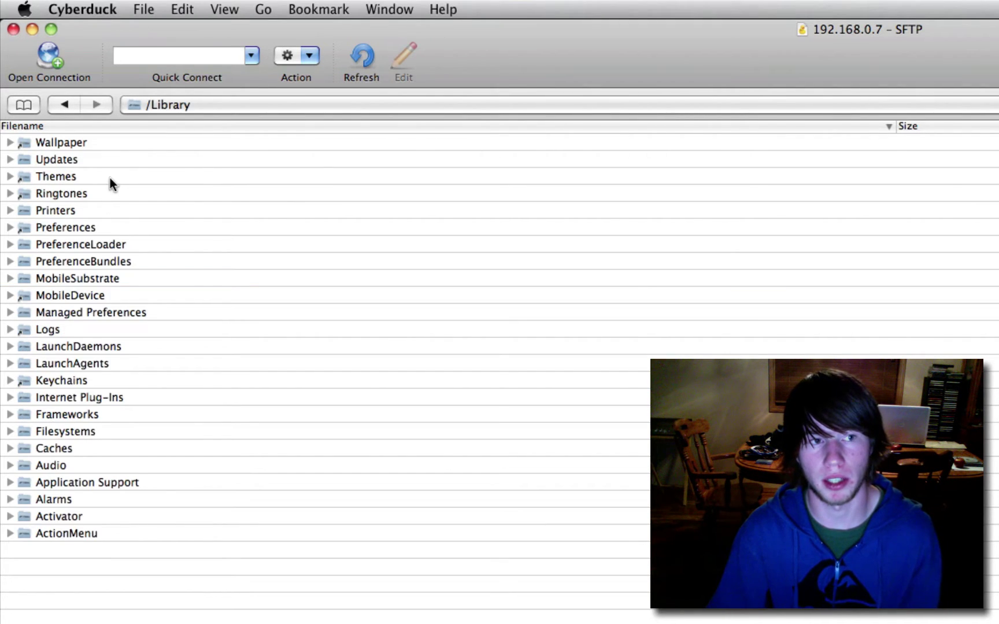
left_click(54, 174)
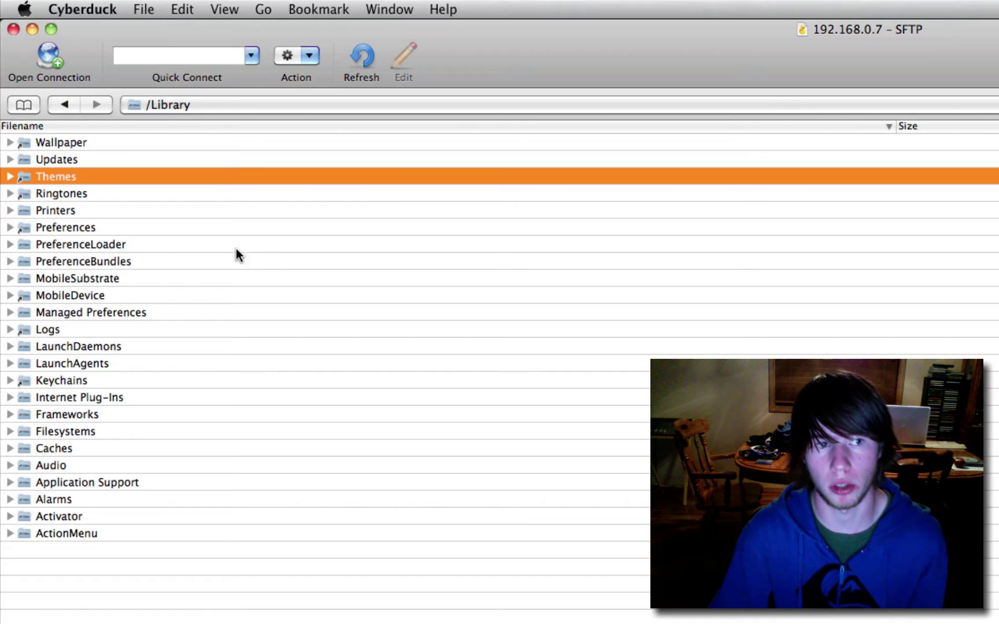
key("super+Down")
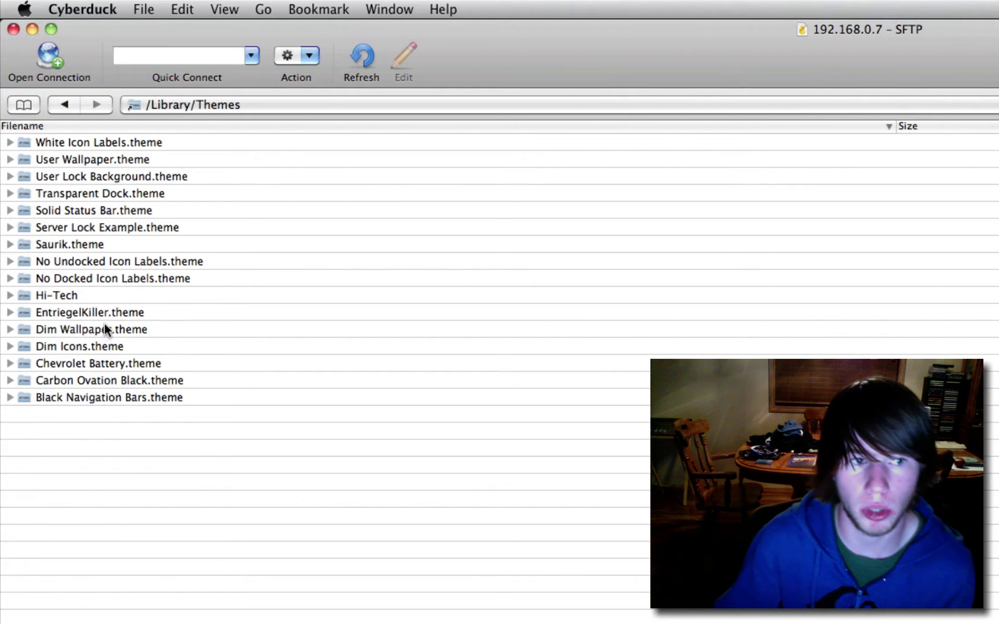
left_click(119, 312)
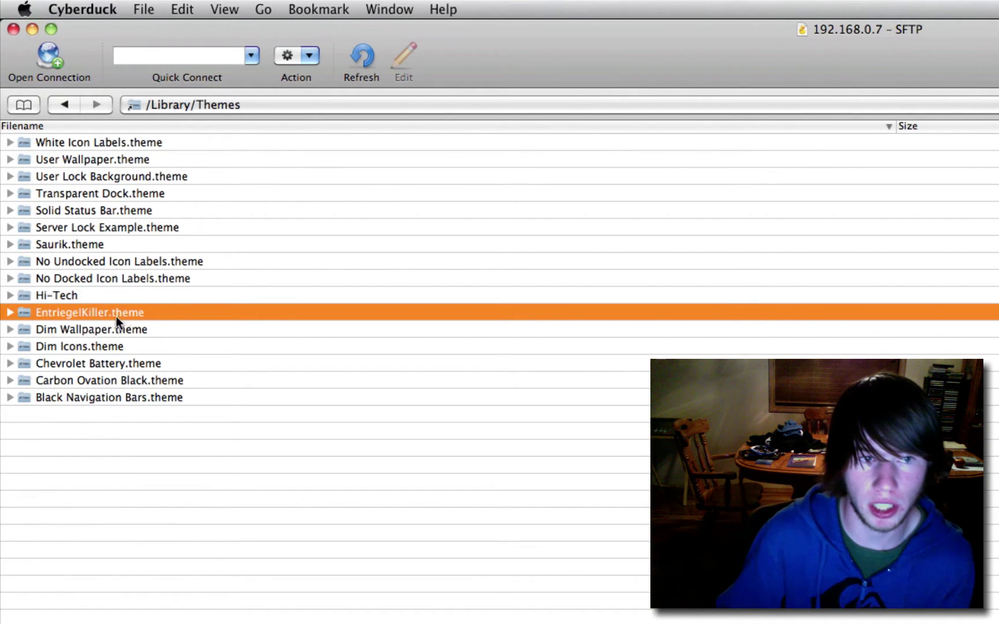
double_click(99, 314)
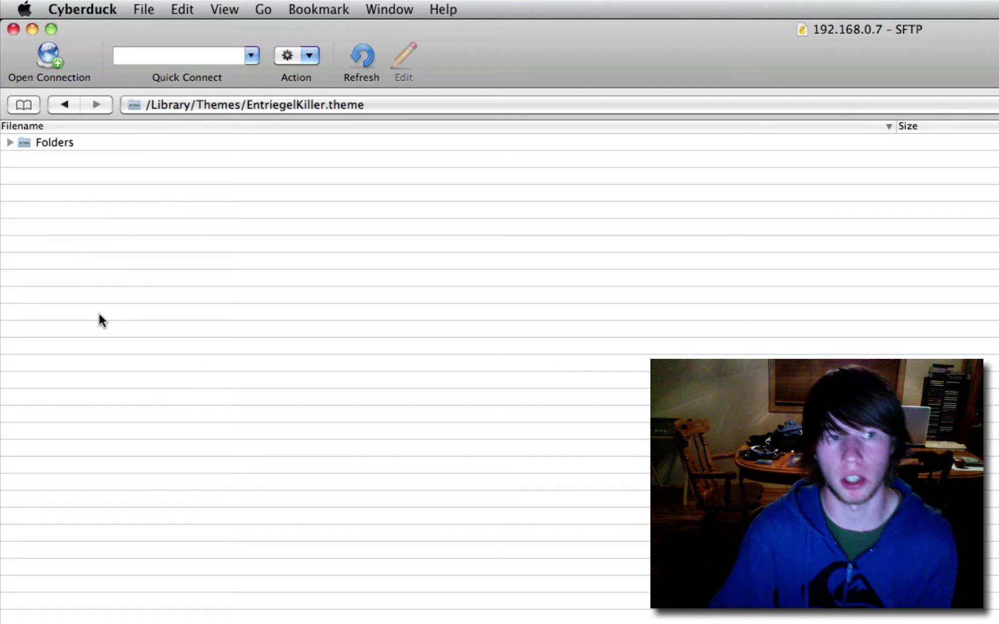
- Browse into Folders > SpringBoard.app > en.lproj to reach SpringBoard.strings
left_click(86, 145)
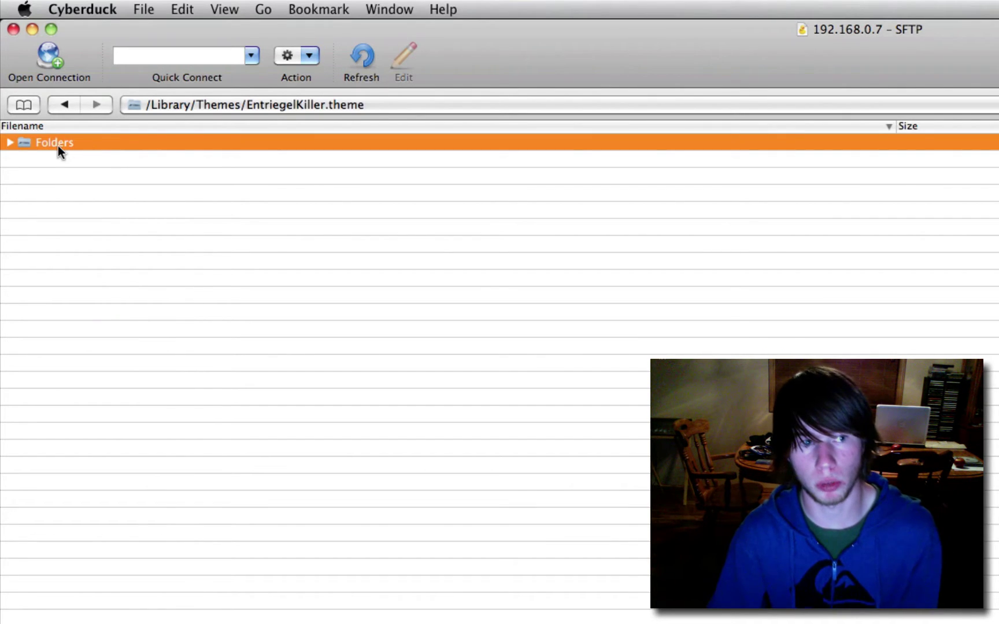
double_click(58, 145)
double_click(94, 142)
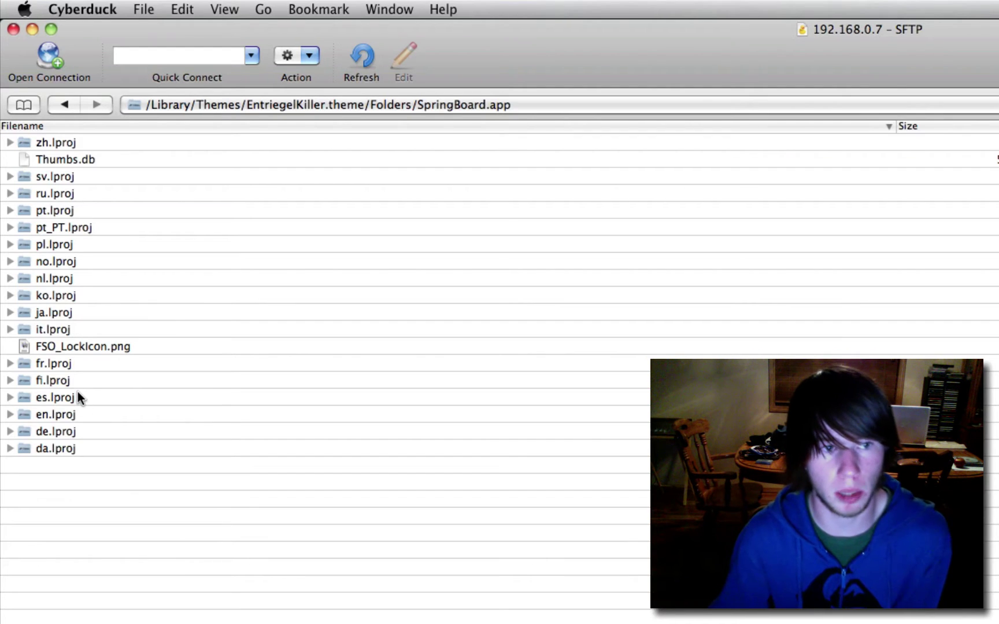
left_click(62, 414)
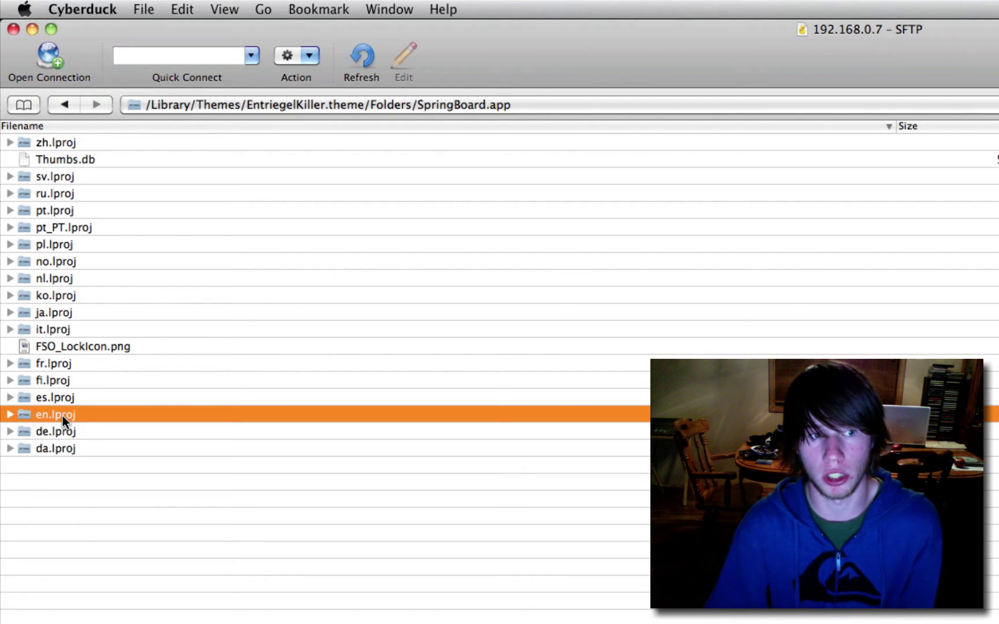
double_click(63, 416)
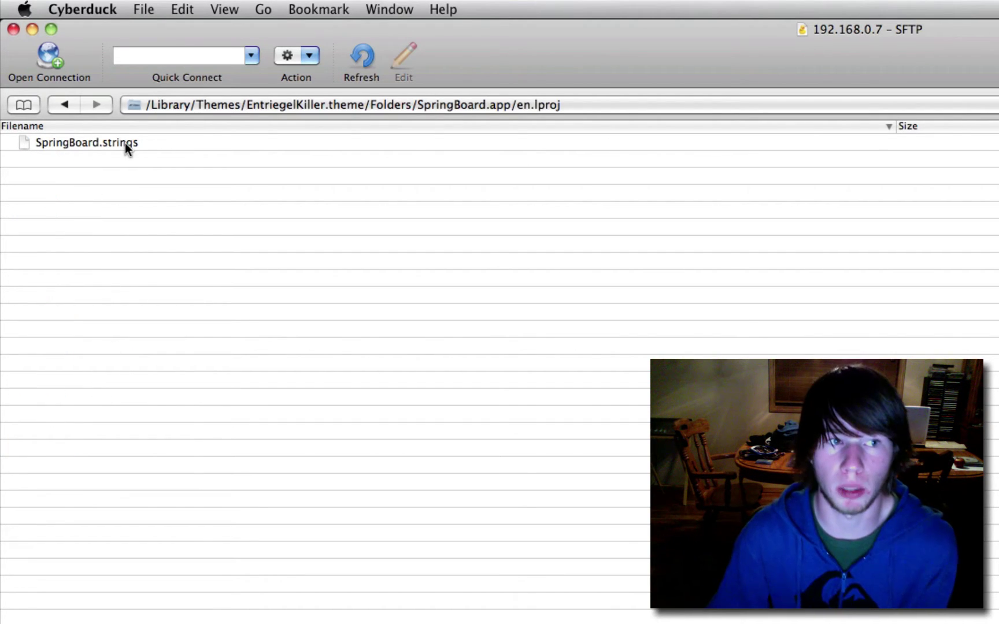
- Download SpringBoard.strings to the Mac's Downloads folder without overwriting the existing copy
right_click(101, 144)
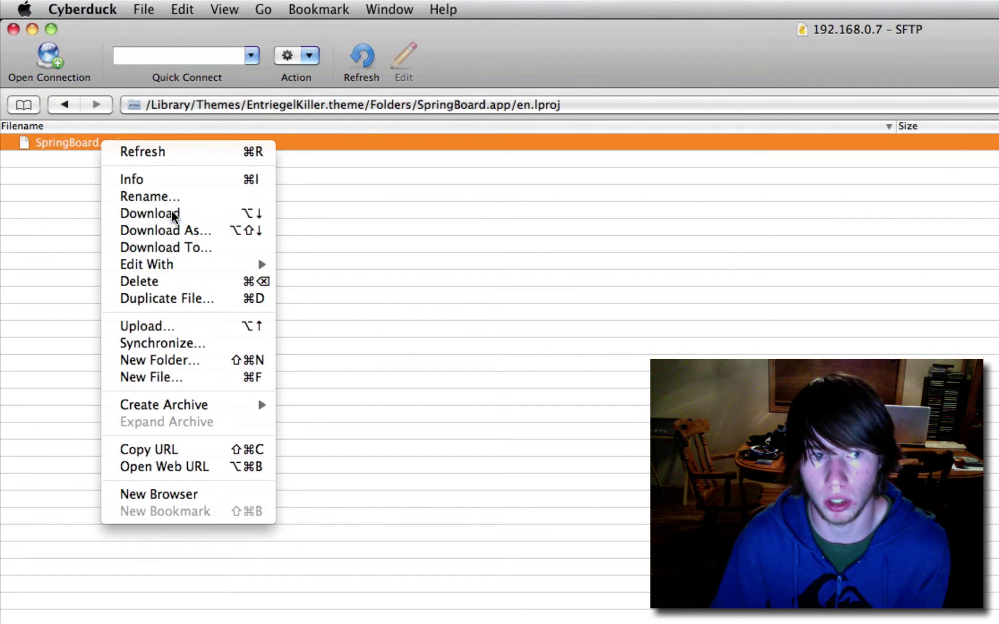
left_click(176, 214)
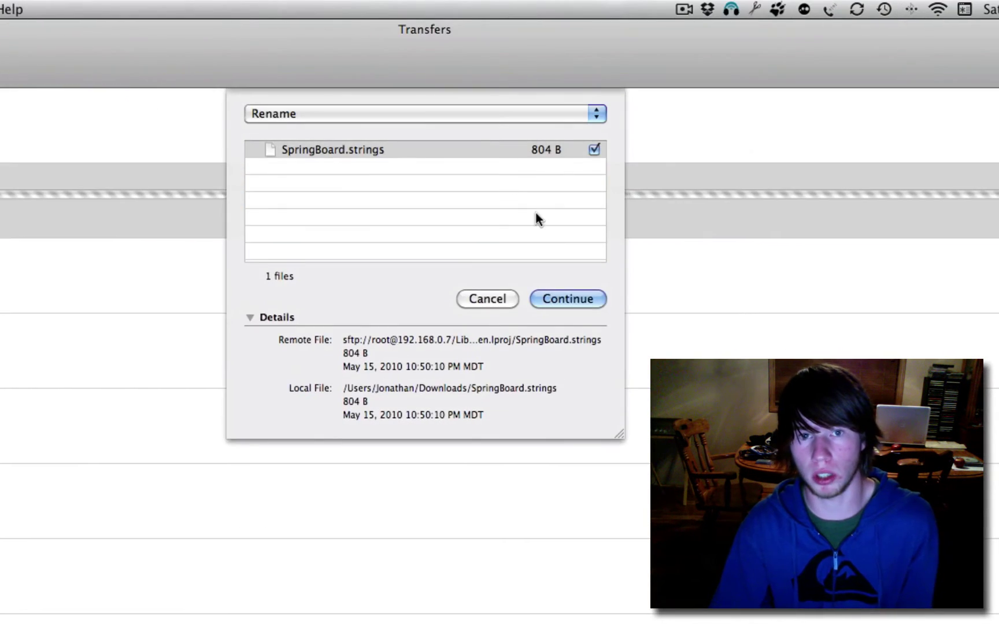
left_click(502, 298)
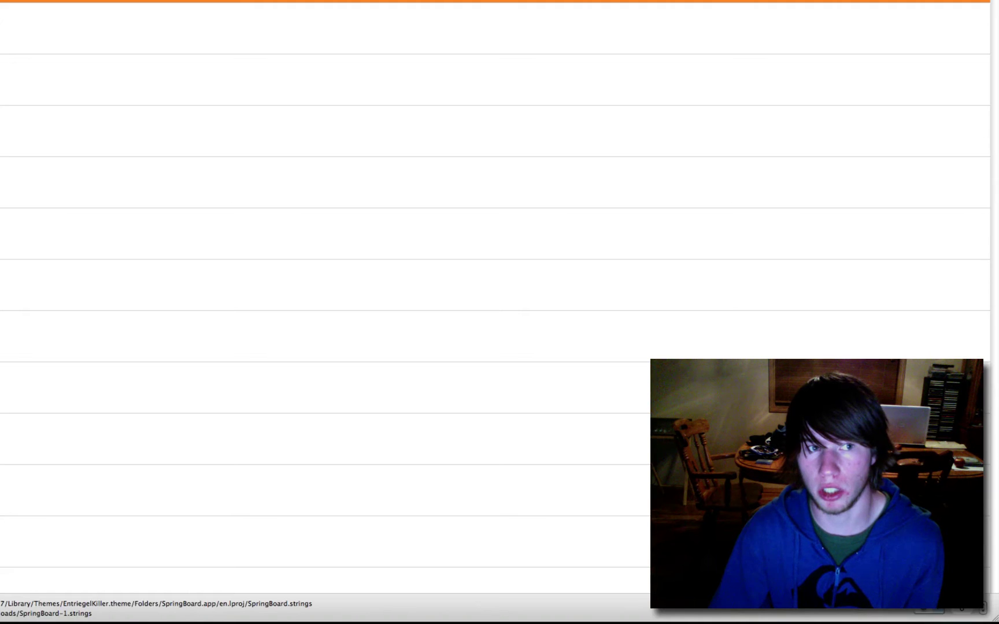
- Open the downloaded SpringBoard.strings from the Downloads stack in TextEdit
mouse_move(491, 614)
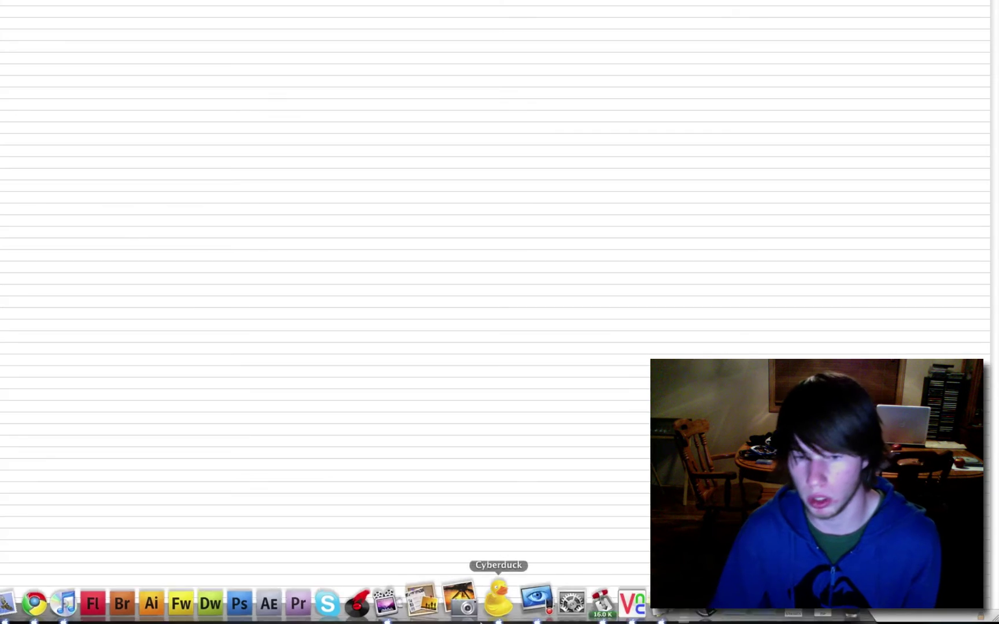
left_click(734, 607)
left_click(769, 607)
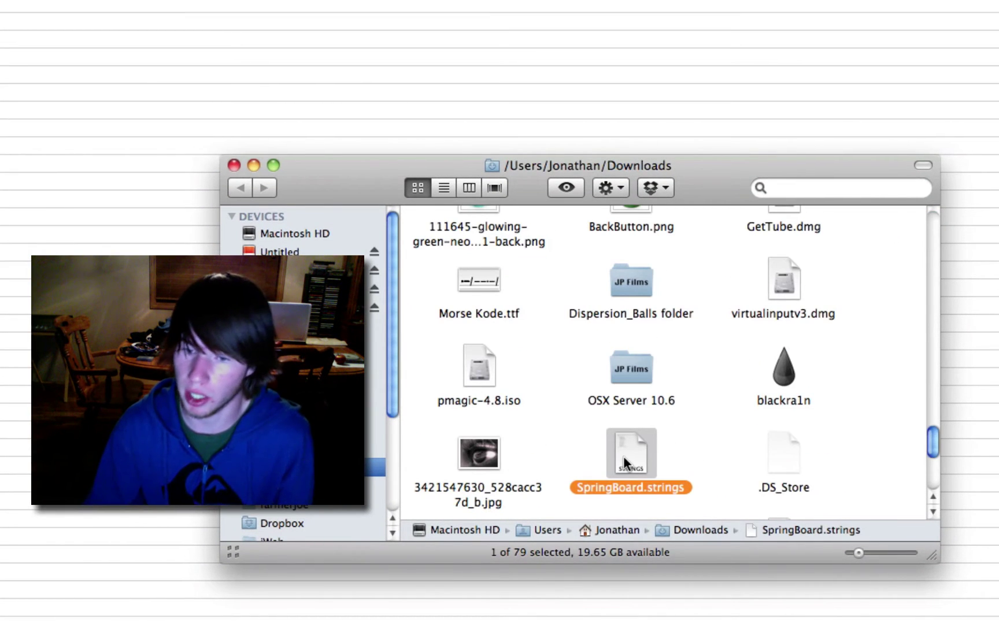
right_click(624, 462)
mouse_move(794, 412)
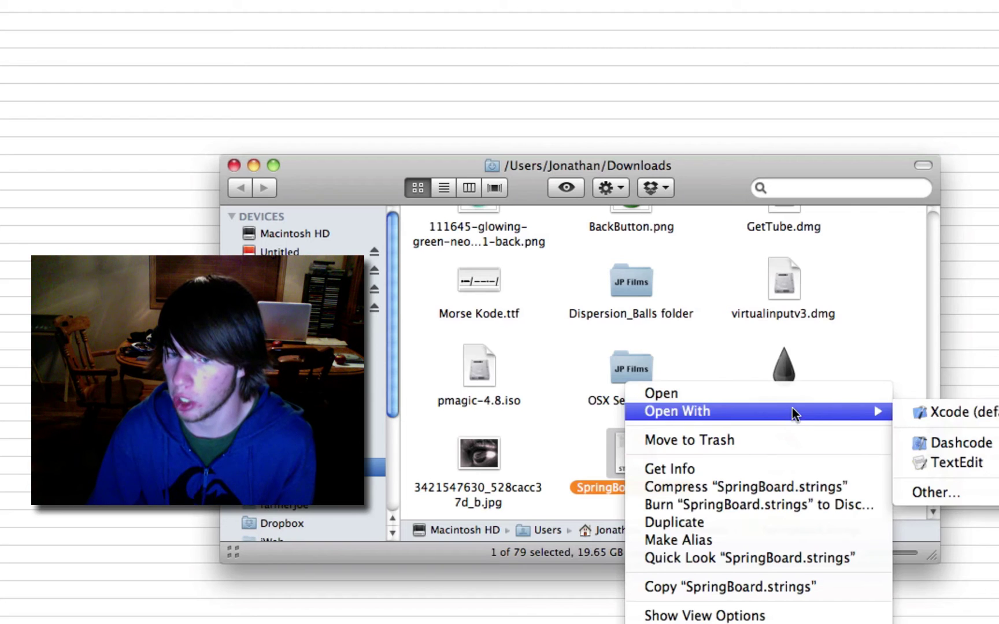
left_click(932, 465)
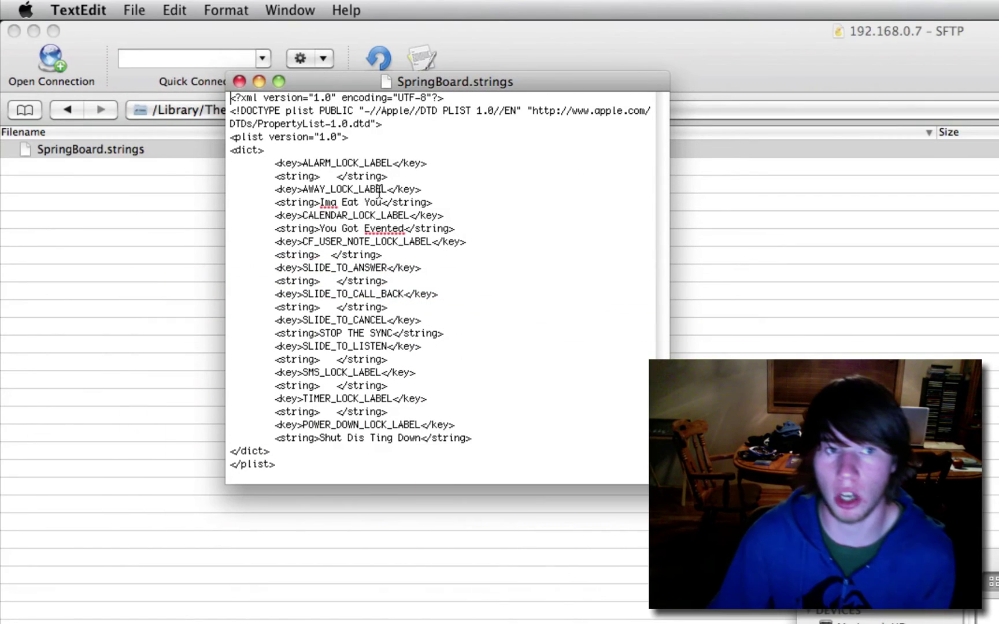
- Delete the old 'Ima Eat You' message and set AWAY_LOCK_LABEL to 'Whatever You Want'
left_click_drag(383, 202, 320, 202)
key("BackSpace")
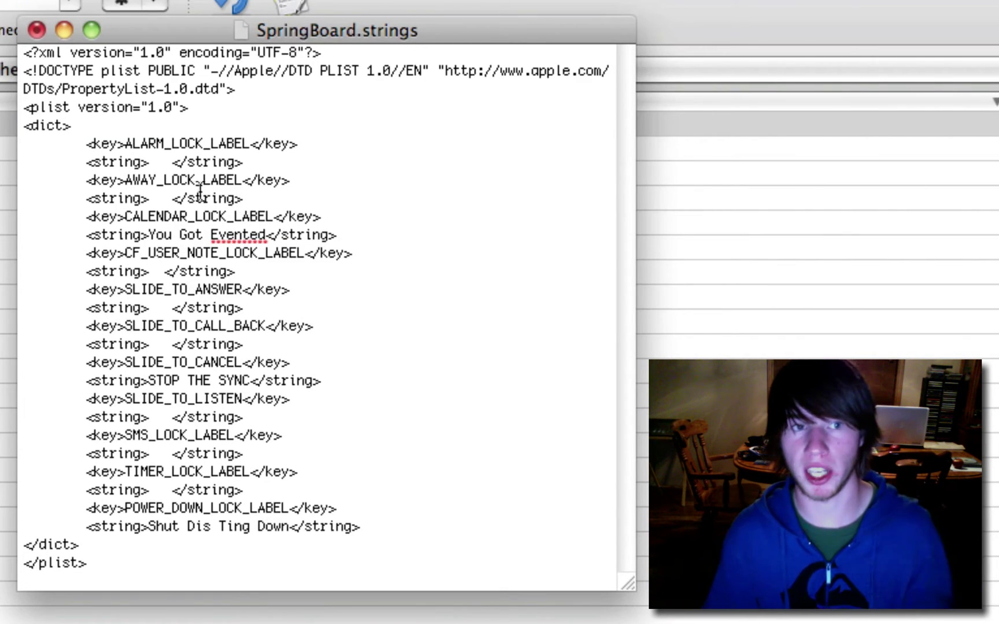
left_click(173, 199)
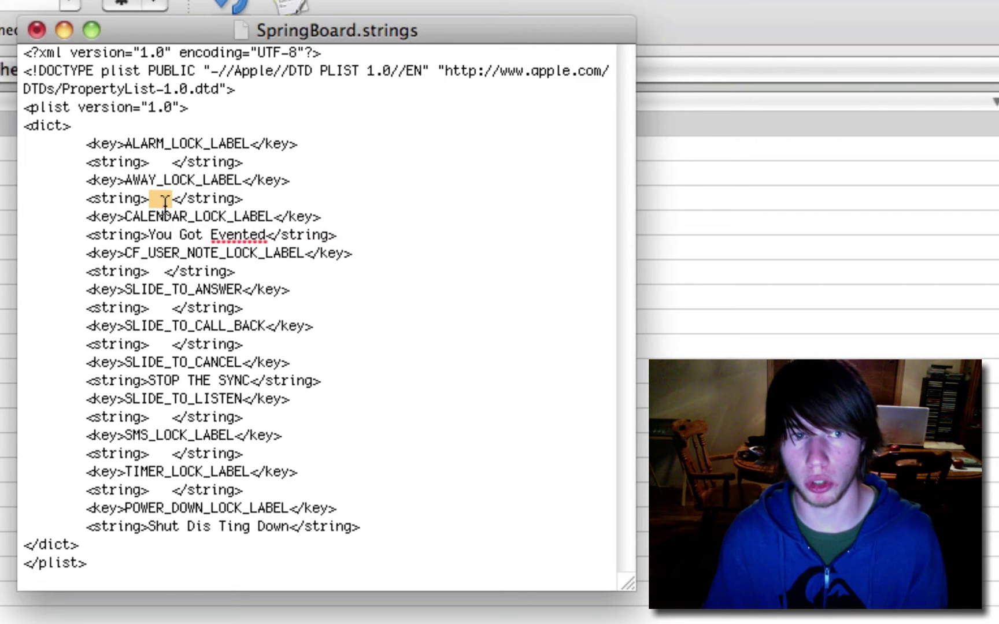
key("BackSpace")
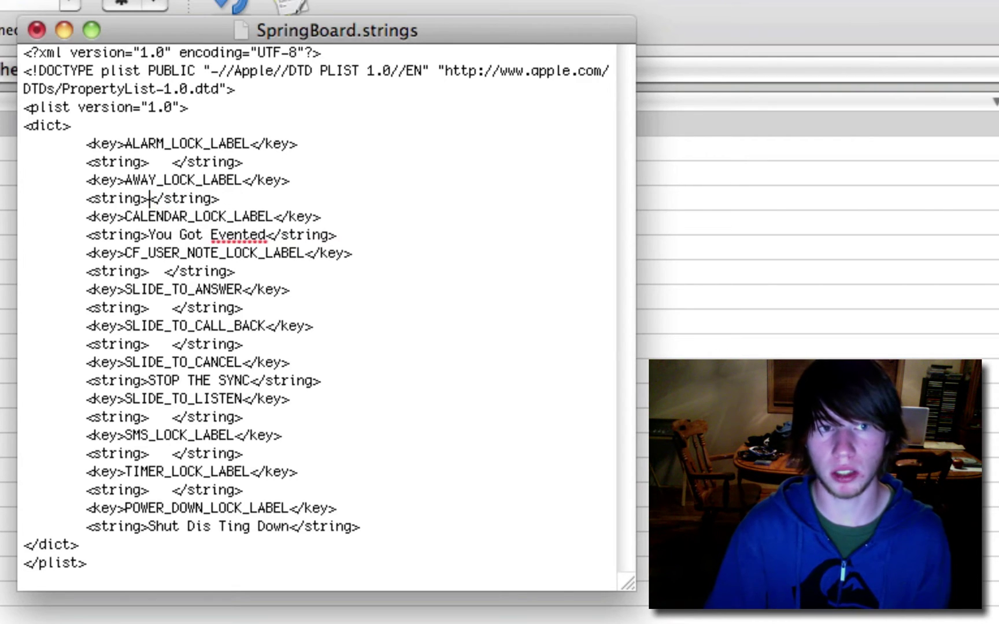
type("Whate")
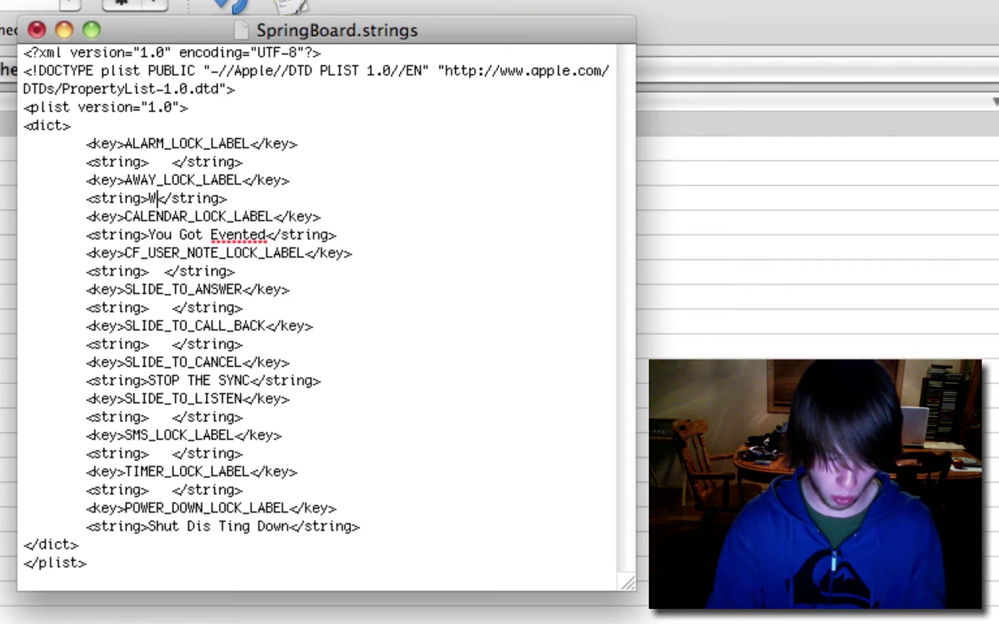
type("ver Y")
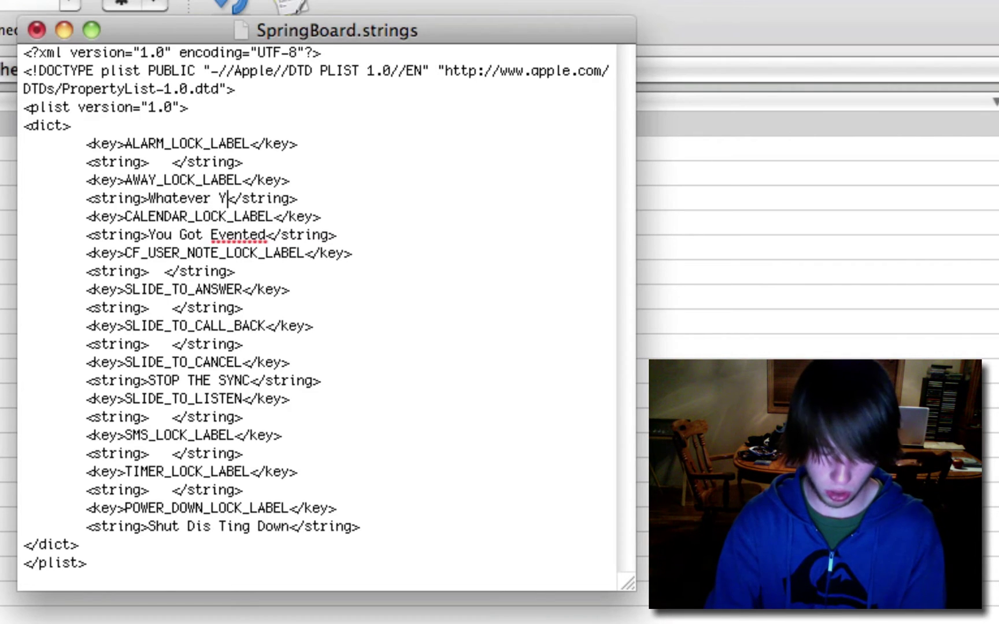
type("ou Want")
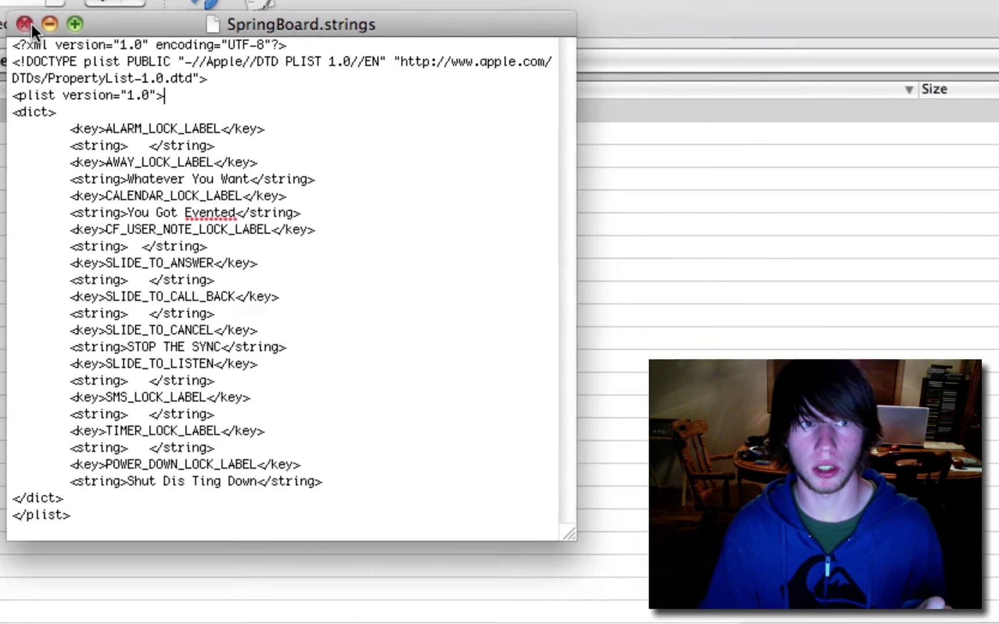
- Close the edited file and drag SpringBoard.strings into Cyberduck's en.lproj folder
left_click(36, 30)
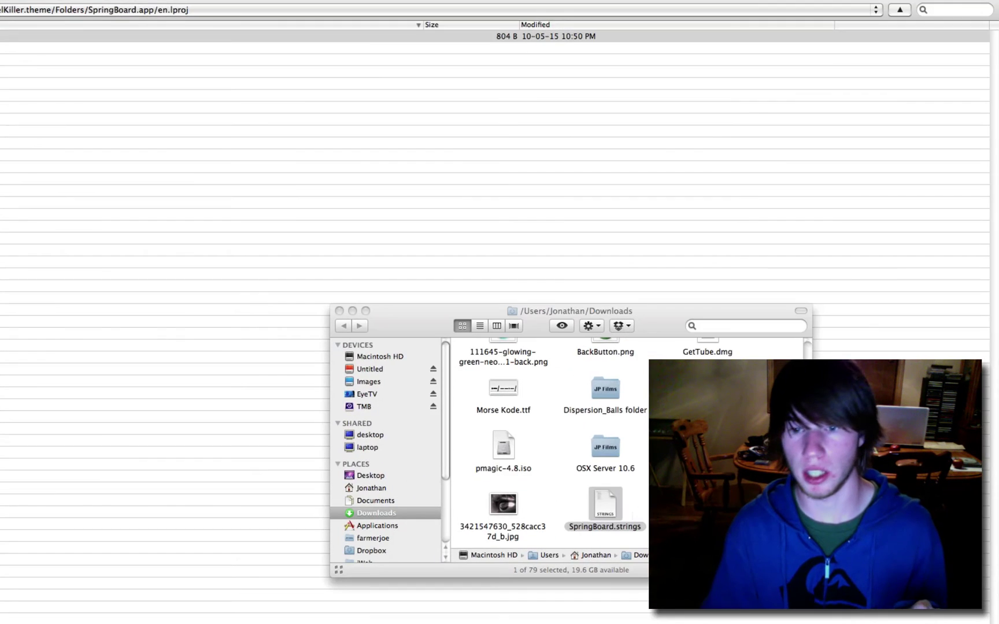
left_click_drag(606, 510, 54, 191)
left_click_drag(257, 255, 243, 247)
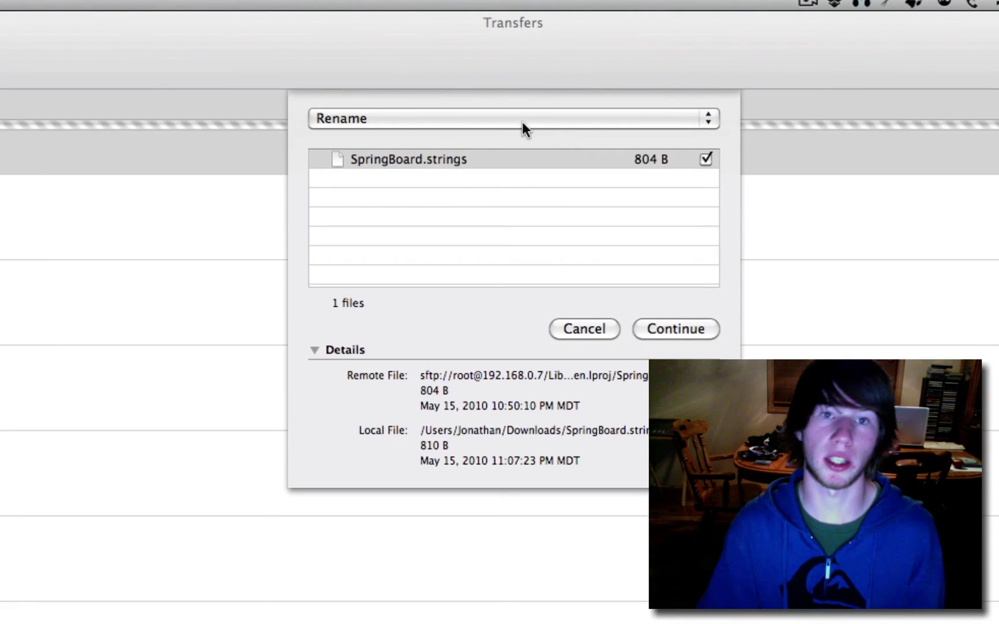
- Overwrite the existing remote SpringBoard.strings, then clear the finished transfer and close Transfers
left_click(522, 119)
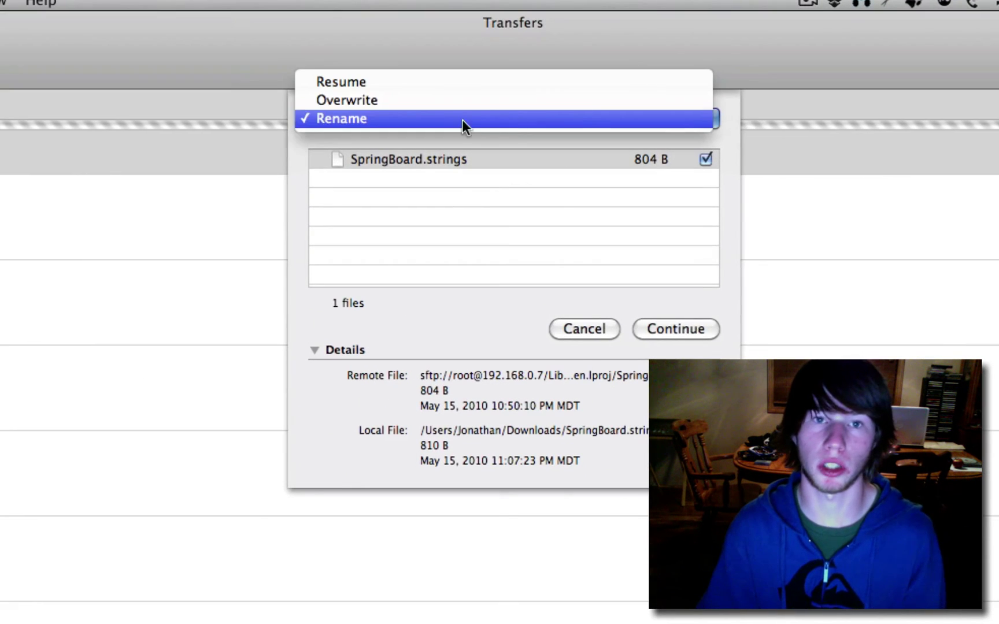
left_click(442, 99)
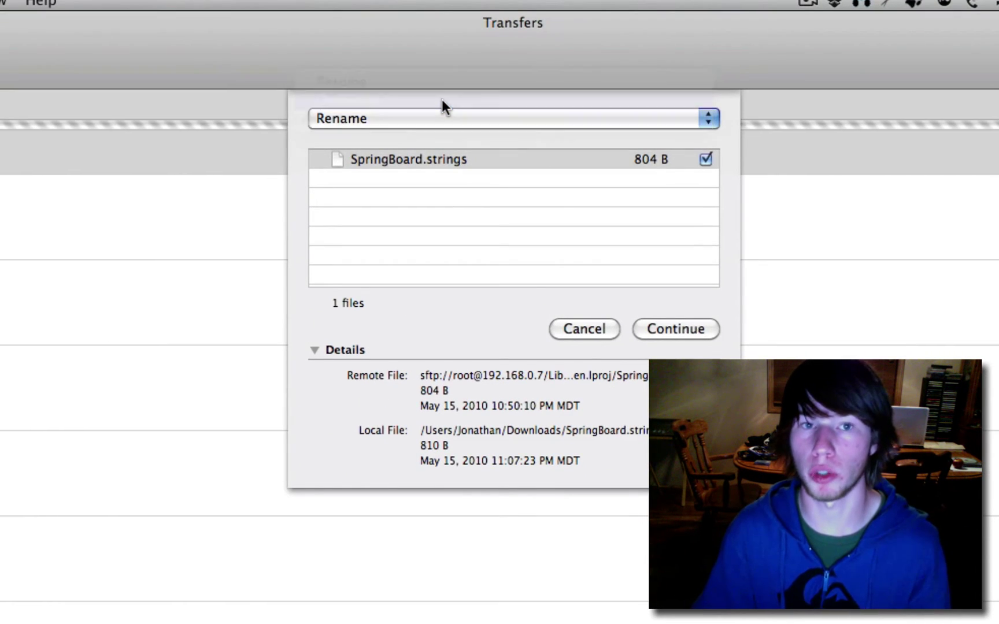
left_click(684, 328)
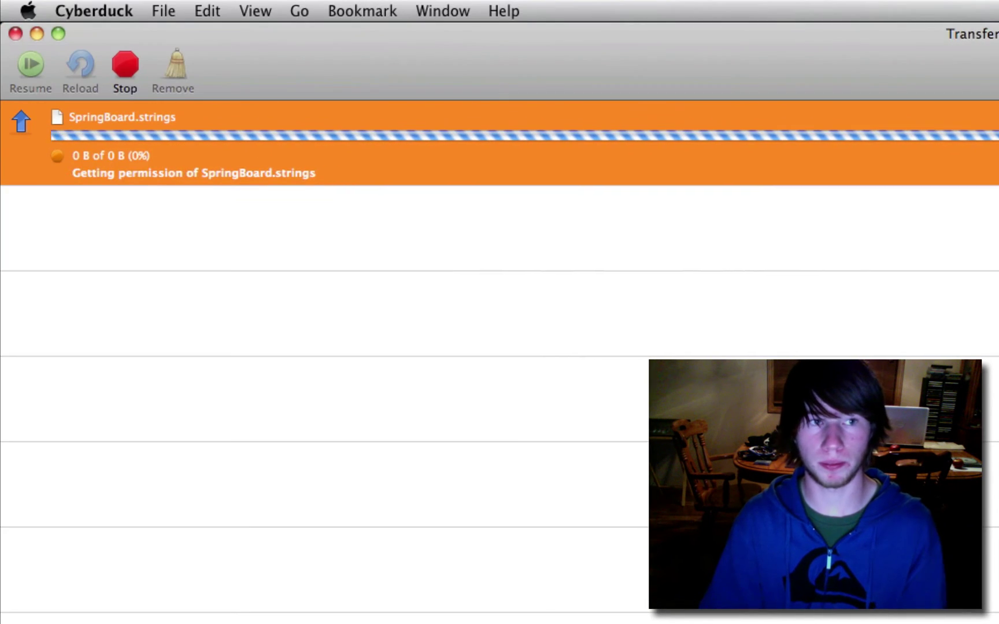
left_click(165, 51)
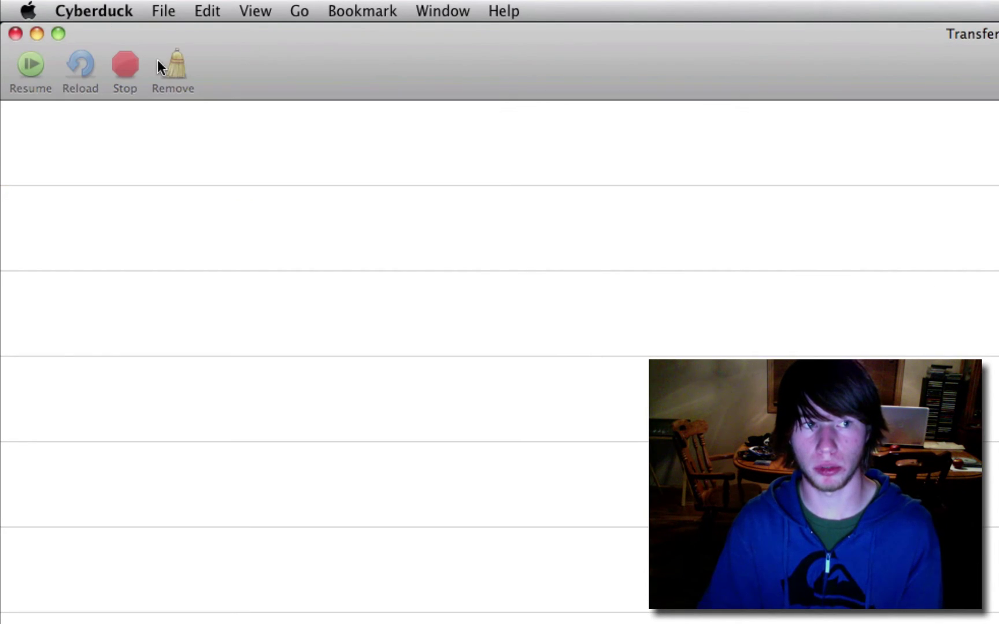
left_click(18, 35)
left_click(489, 296)
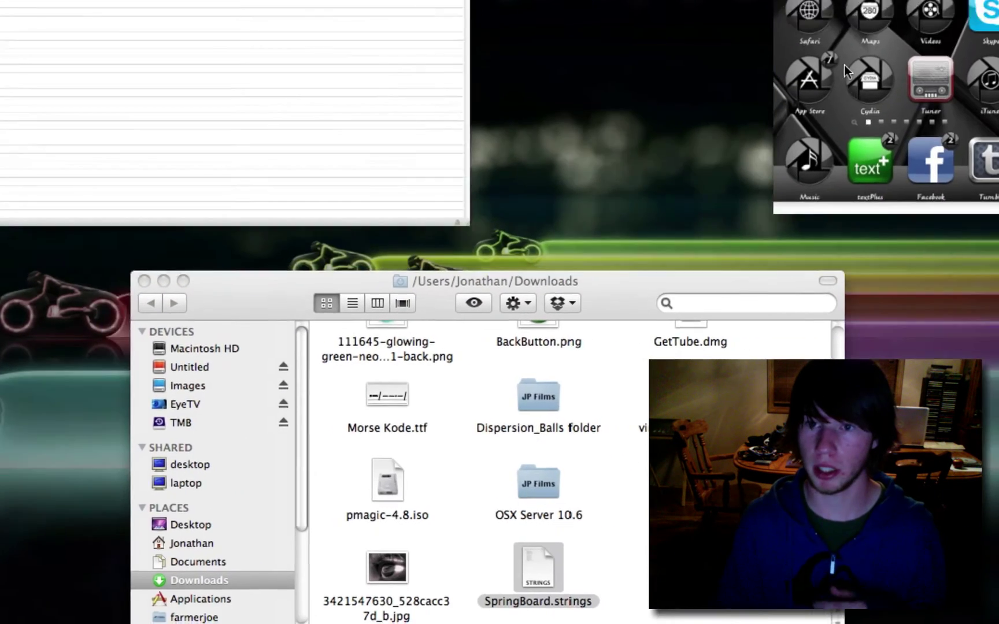
- Bring the iPod's VNC screen into view and respring it from SBSettings
left_click(841, 107)
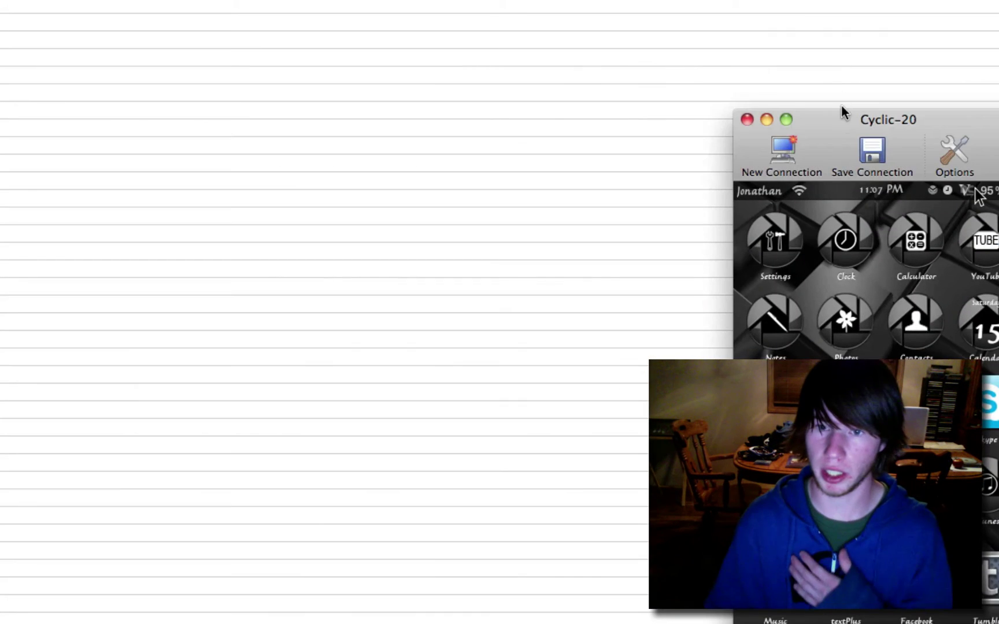
left_click_drag(800, 115, 254, 56)
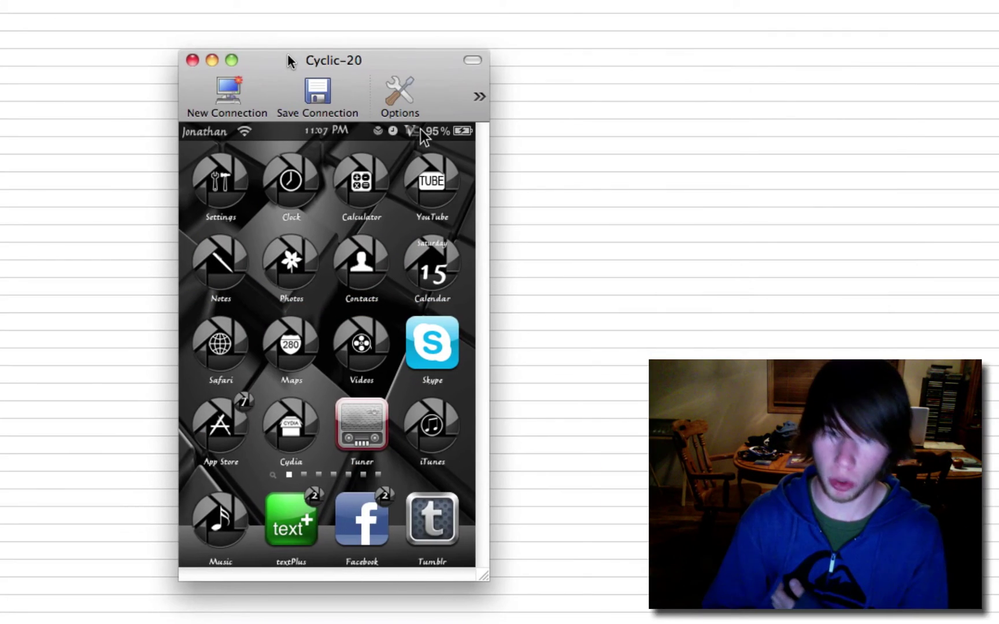
left_click(256, 137)
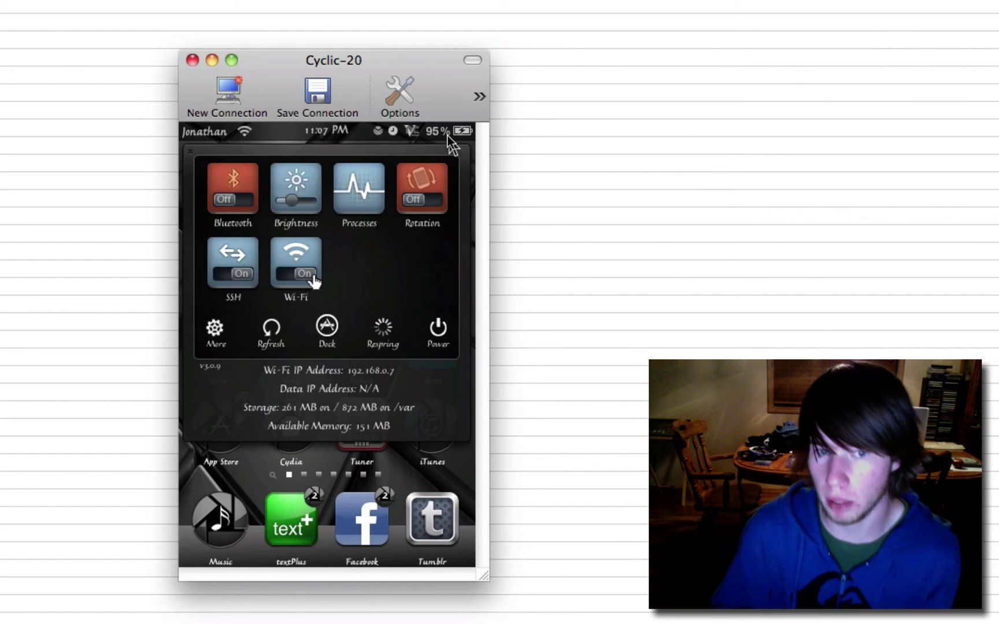
left_click(384, 330)
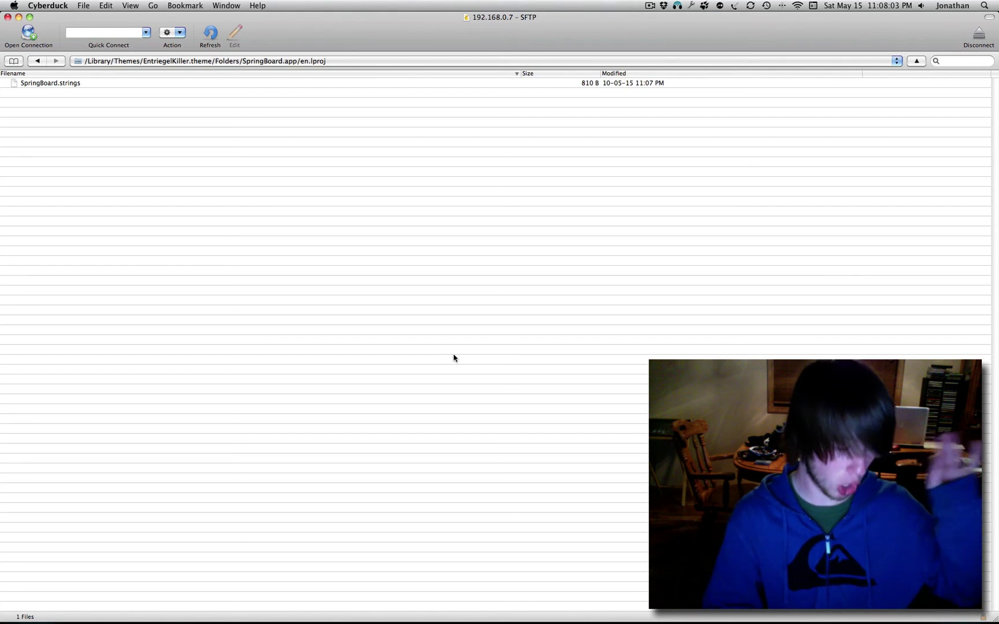
- Quit the accidentally opened TextEdit
mouse_move(669, 620)
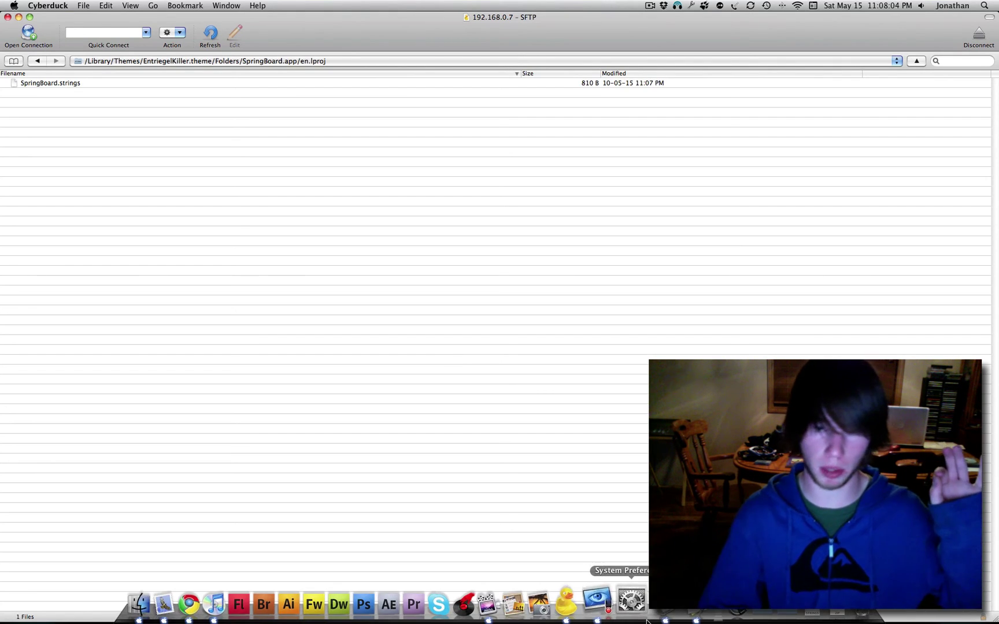
left_click(677, 619)
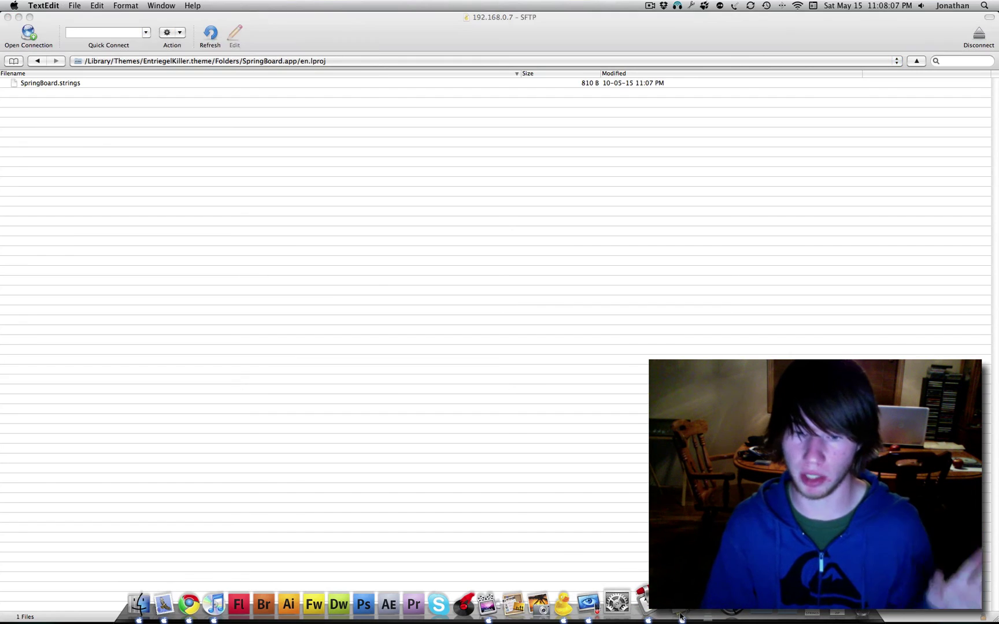
key("super+q")
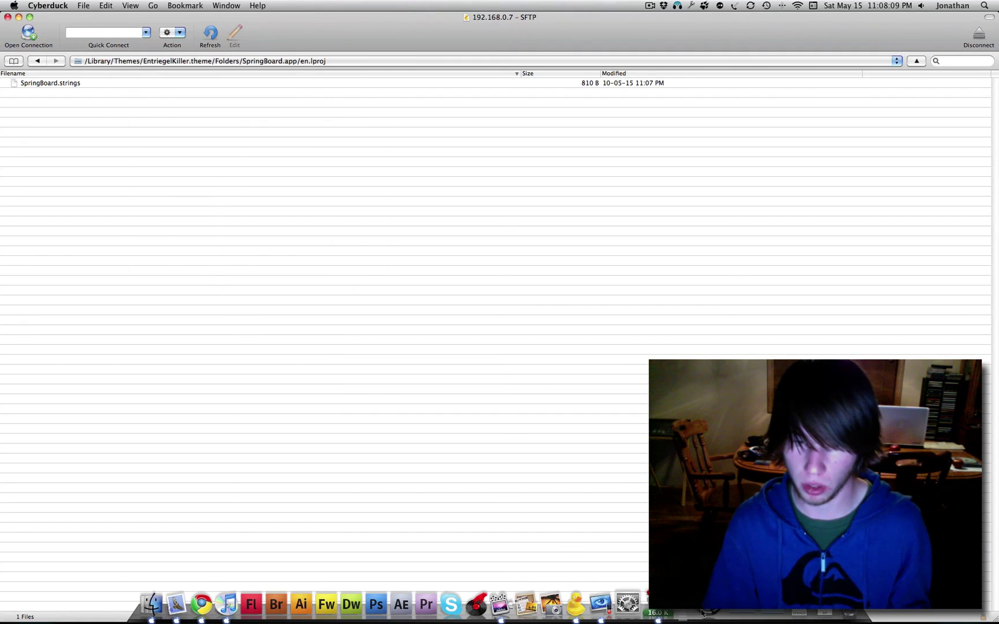
- Launch VNC Viewer from Applications and reconnect to the iPod at 192.168.0.7
left_click(701, 612)
scroll(517, 229, "down", 10)
left_click(518, 230)
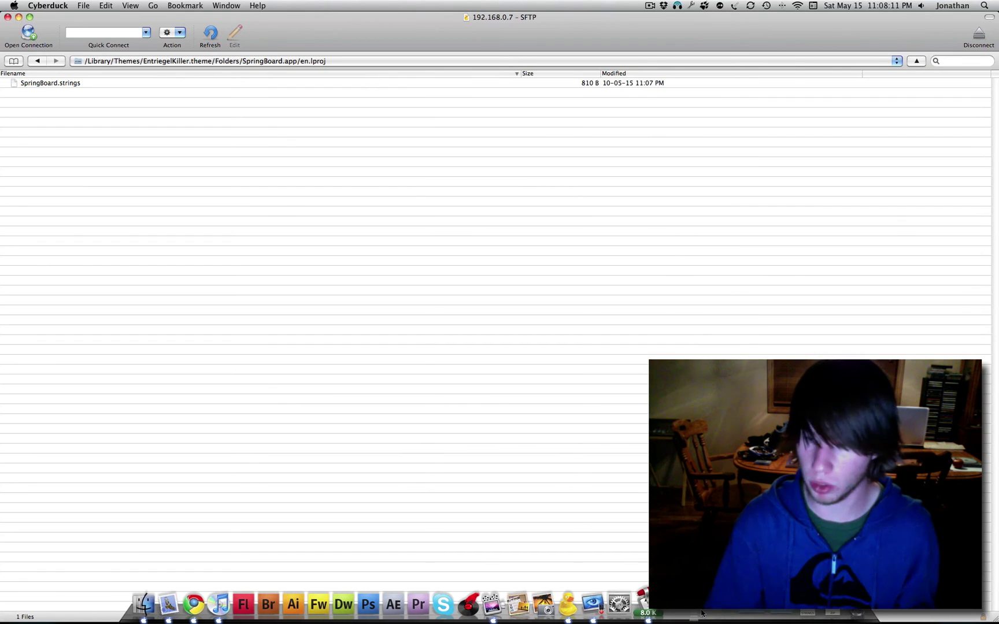
left_click(515, 225)
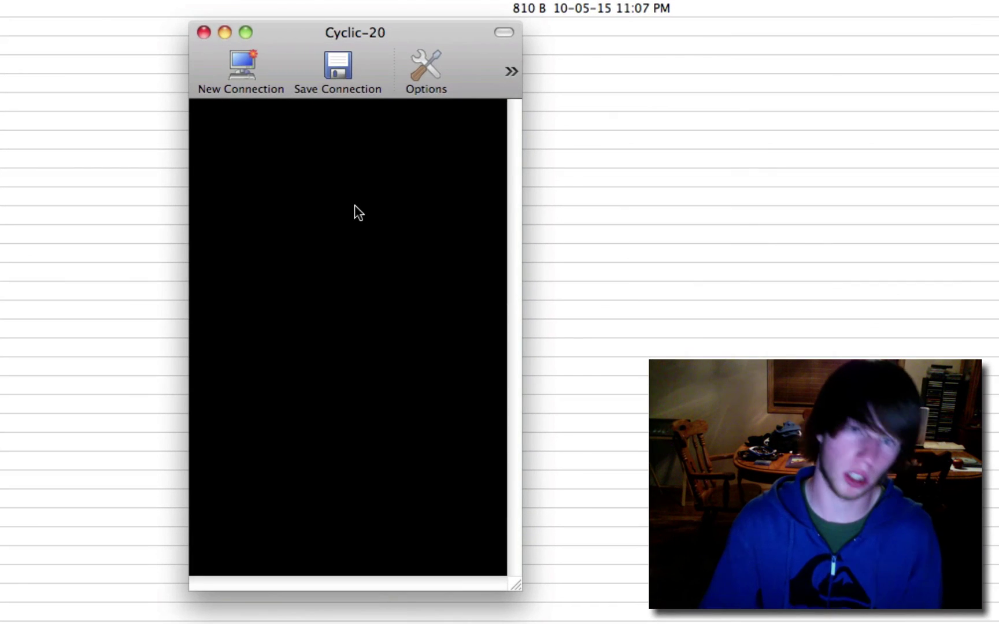
- Wake the iPod and drag the slider now showing 'Whatever You Want'
left_click(354, 205)
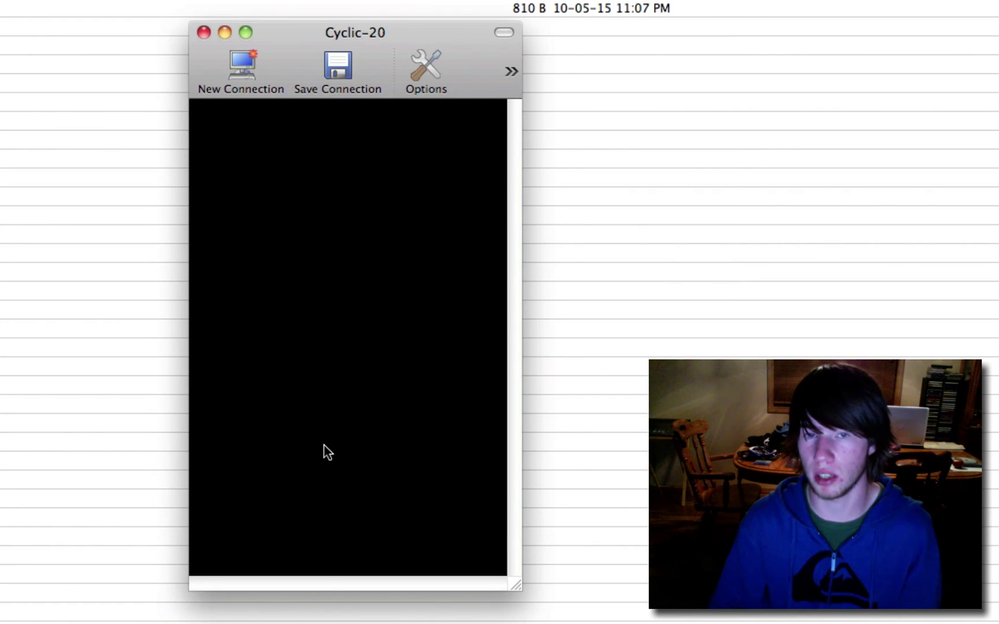
left_click(324, 445)
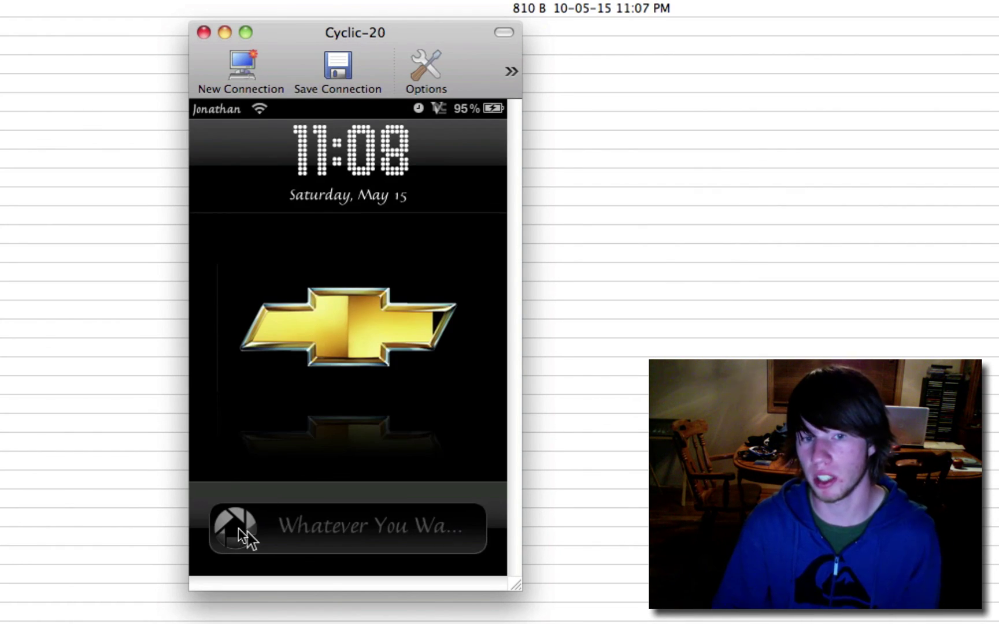
left_click_drag(234, 527, 532, 526)
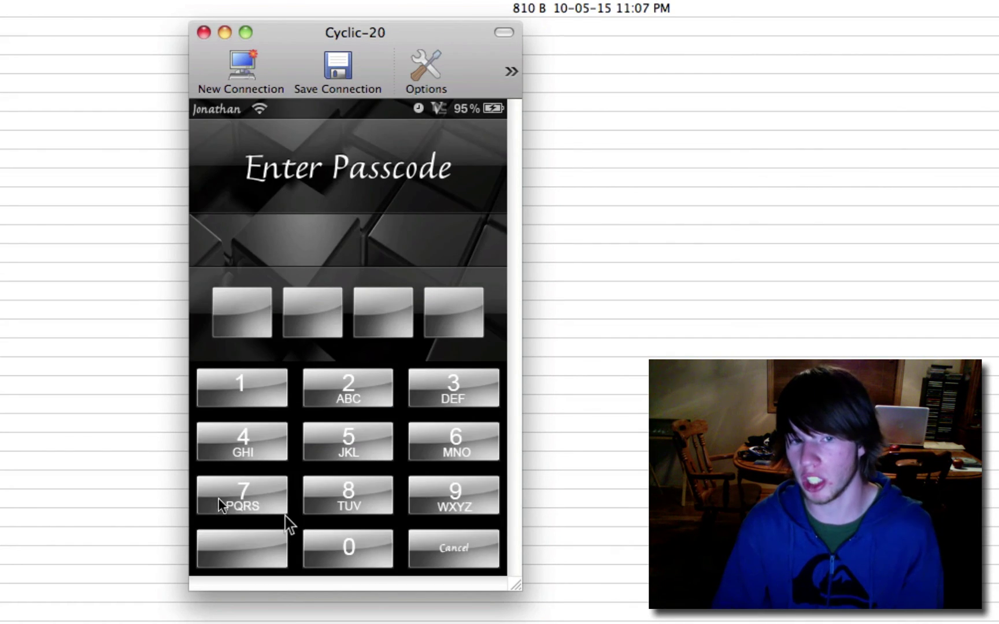
- Enter the four-digit passcode to unlock to the home screen
left_click(220, 503)
left_click(274, 461)
left_click(258, 488)
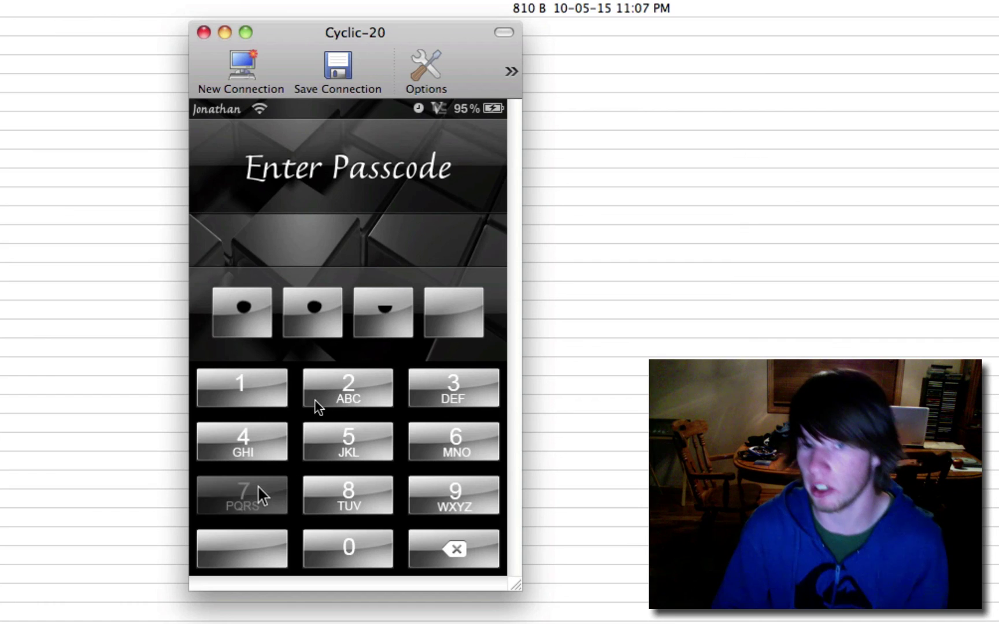
left_click(325, 385)
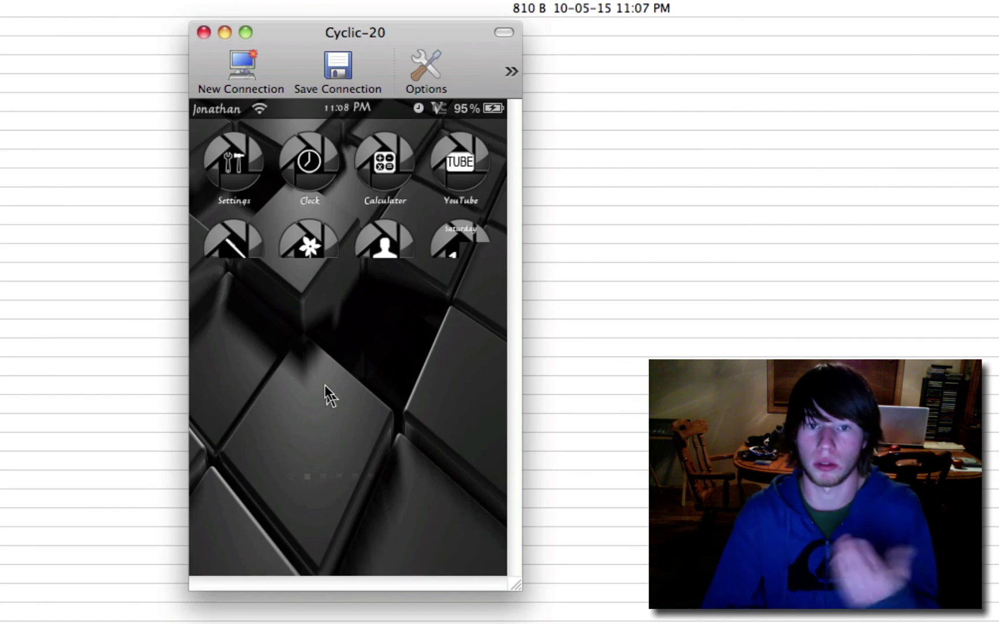